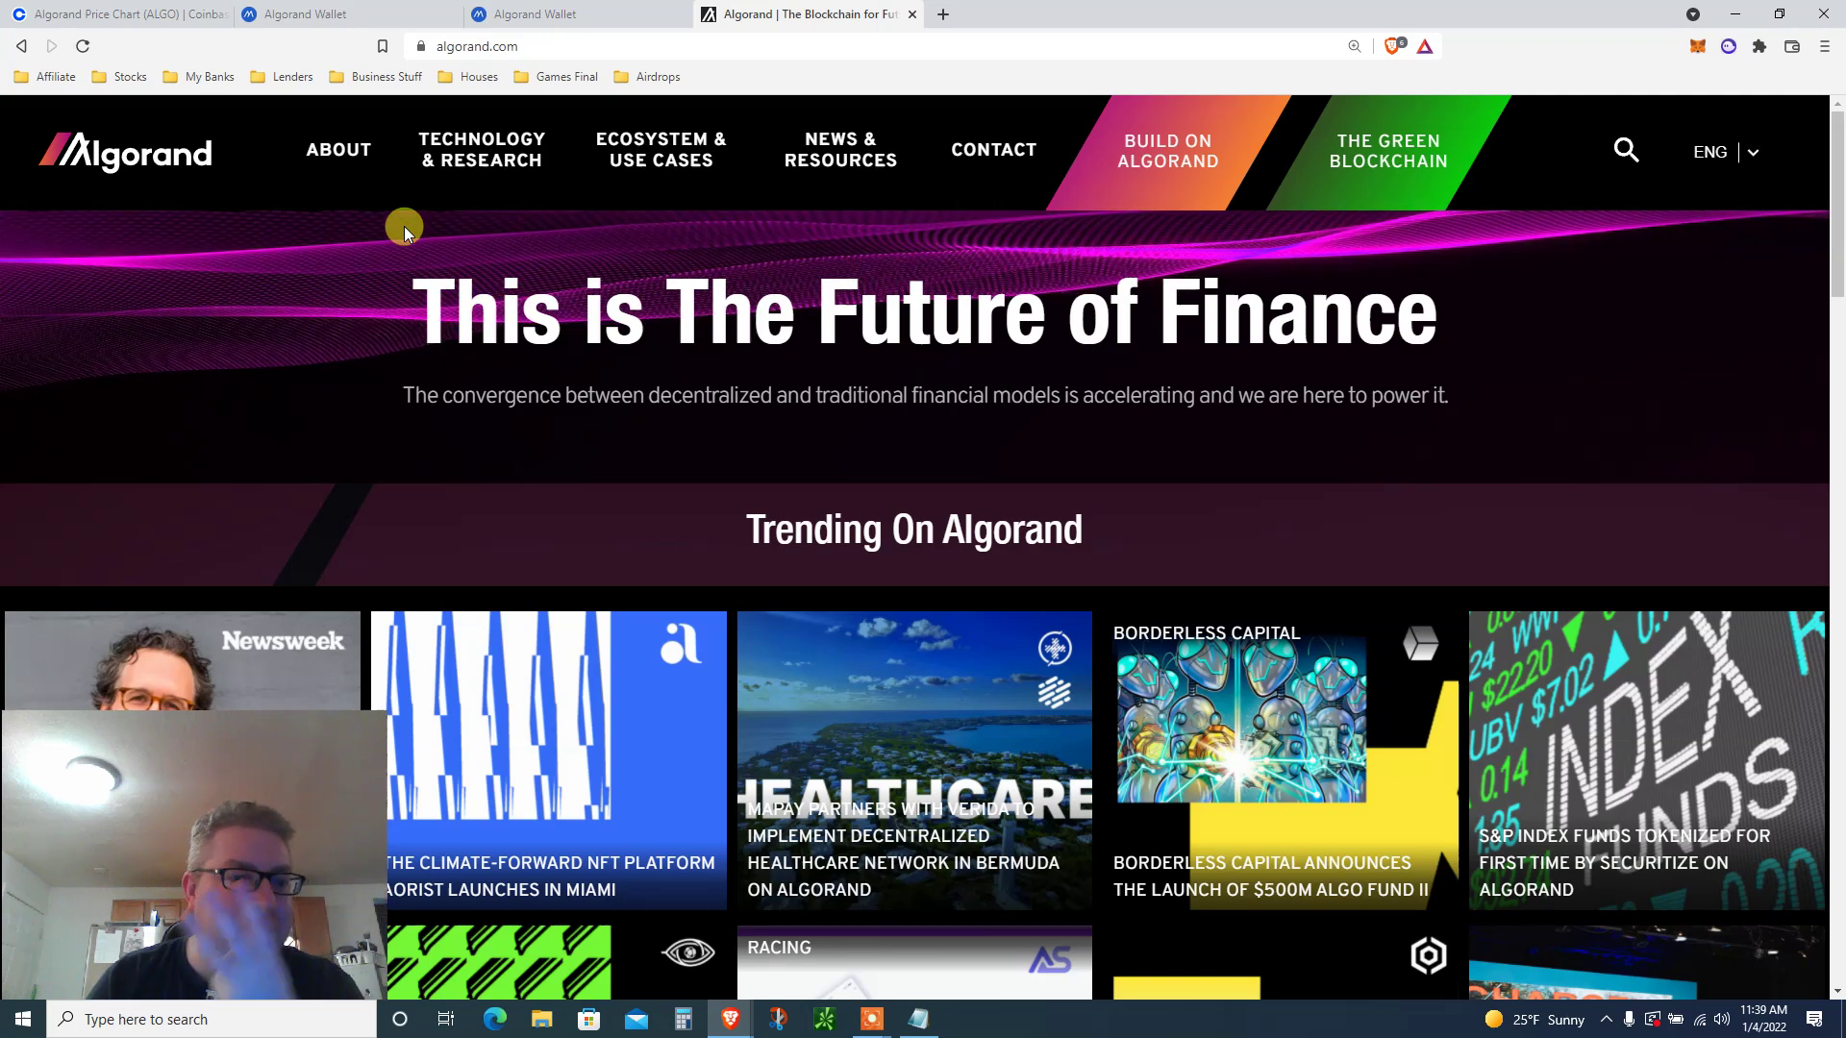
Visit the official Algorand Wallet site from algorand.com and return to the Algo Airdrop wallet page
click(475, 14)
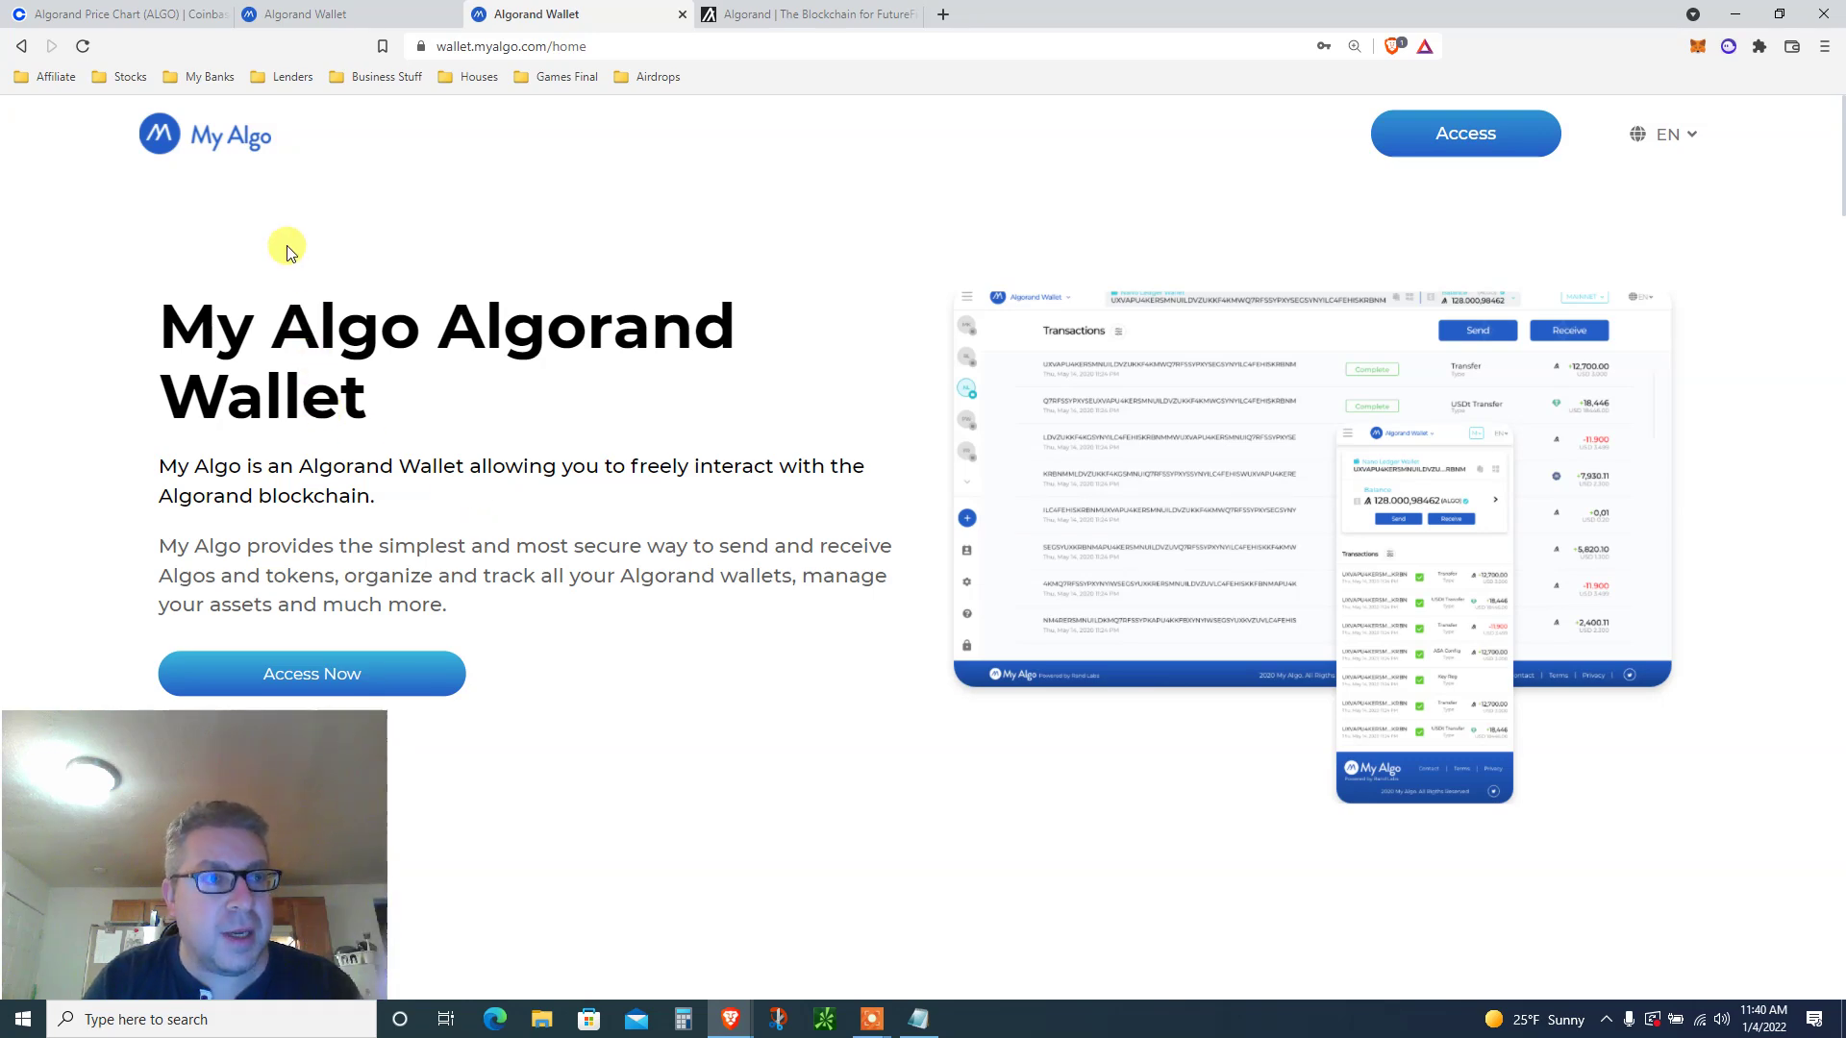
click(743, 15)
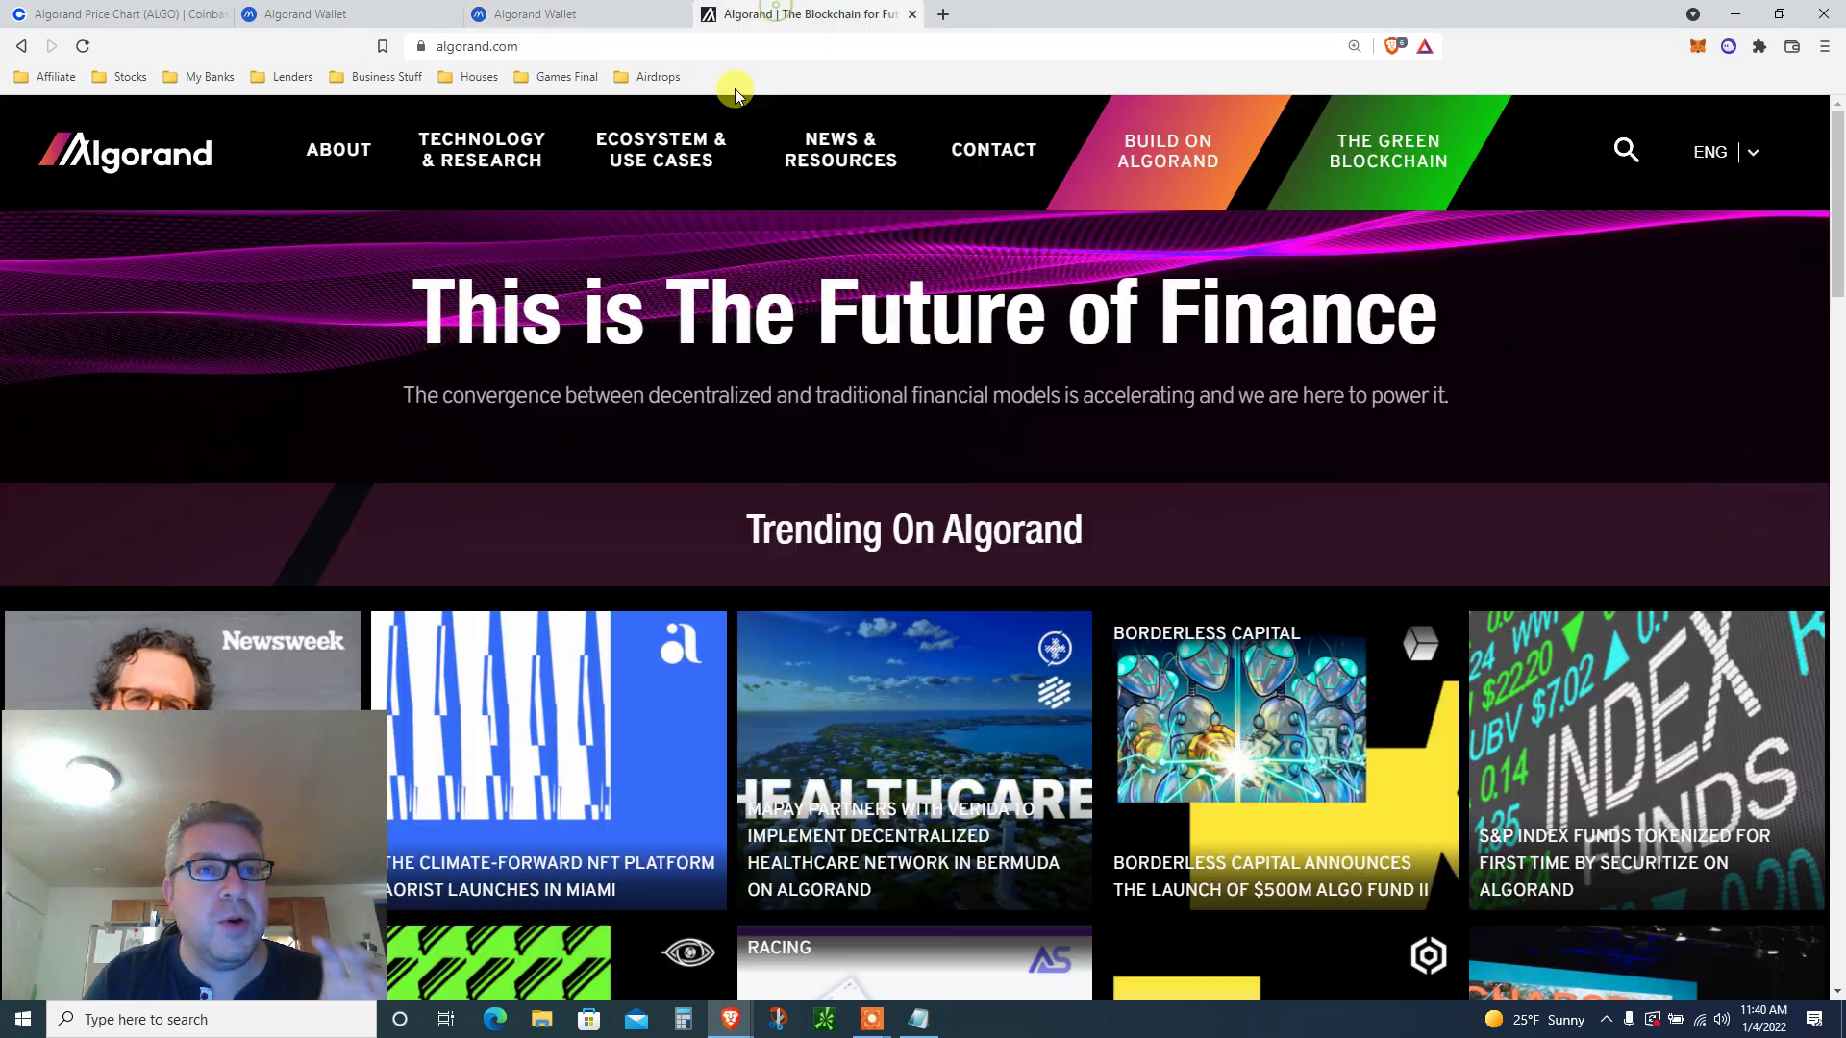
mouse_move(482, 150)
click(494, 592)
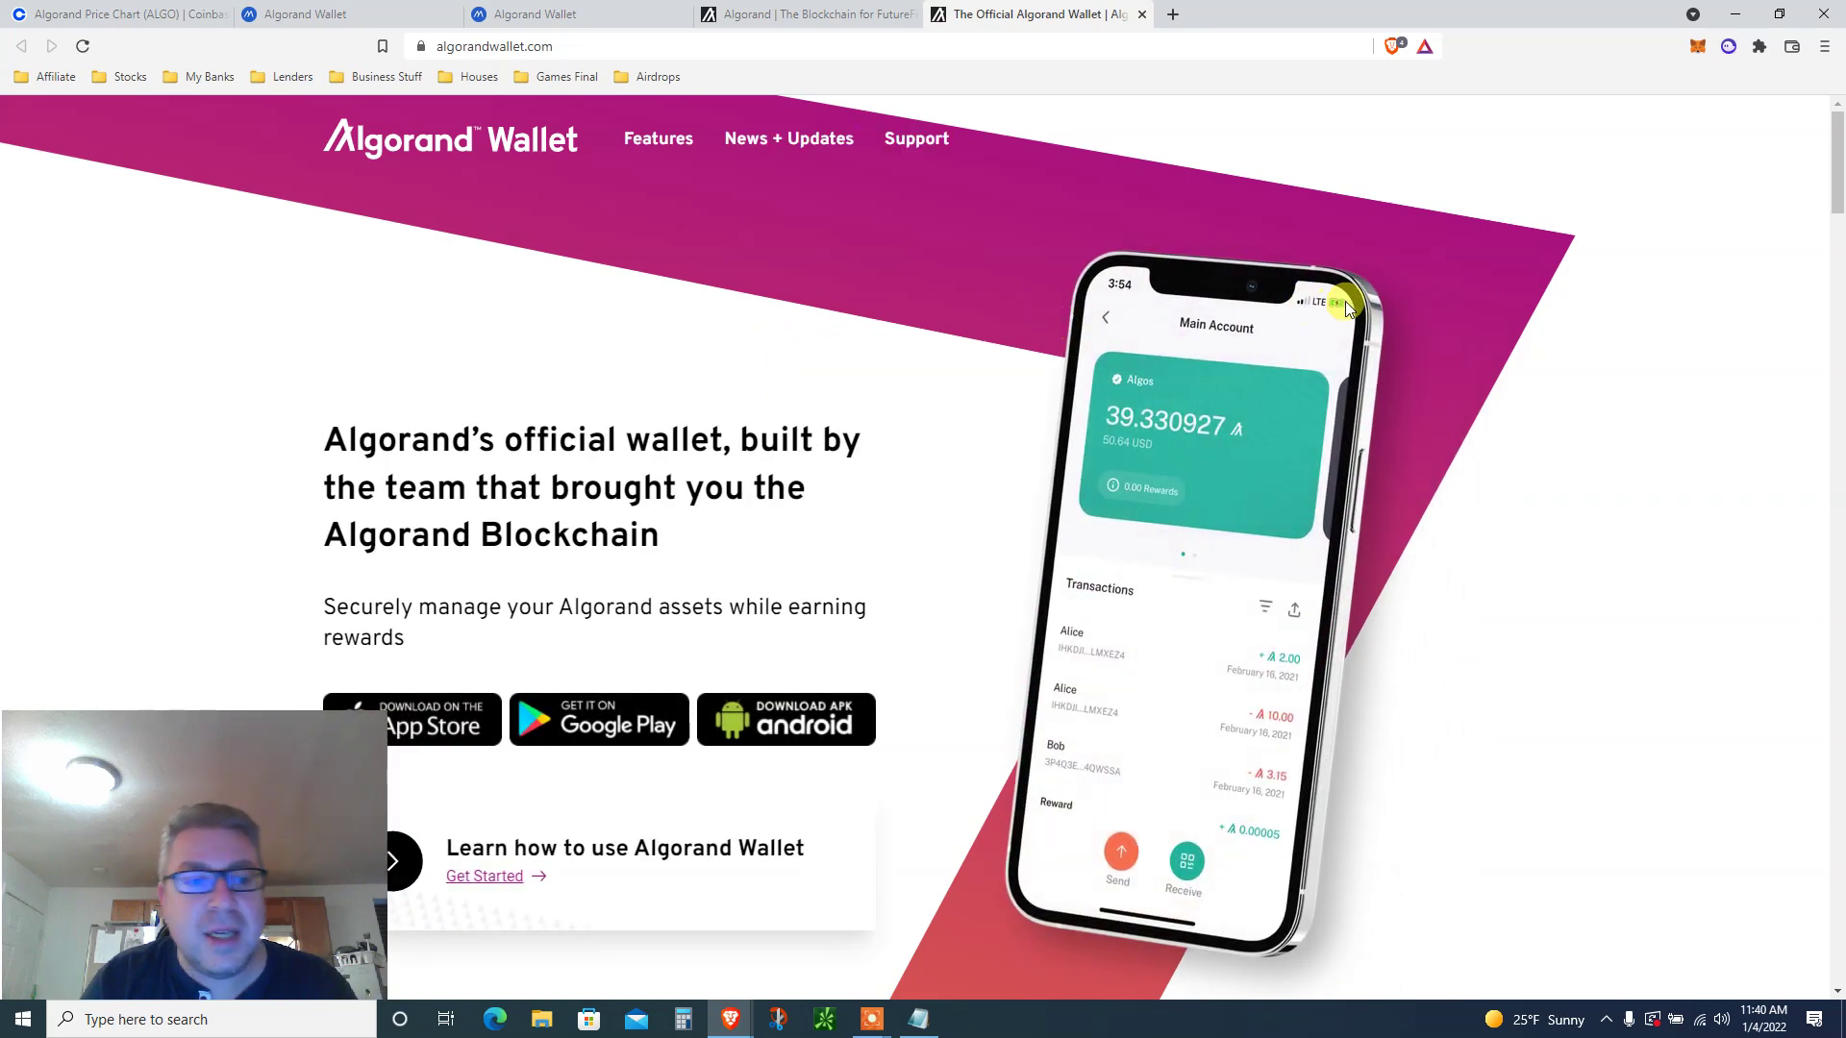
click(533, 14)
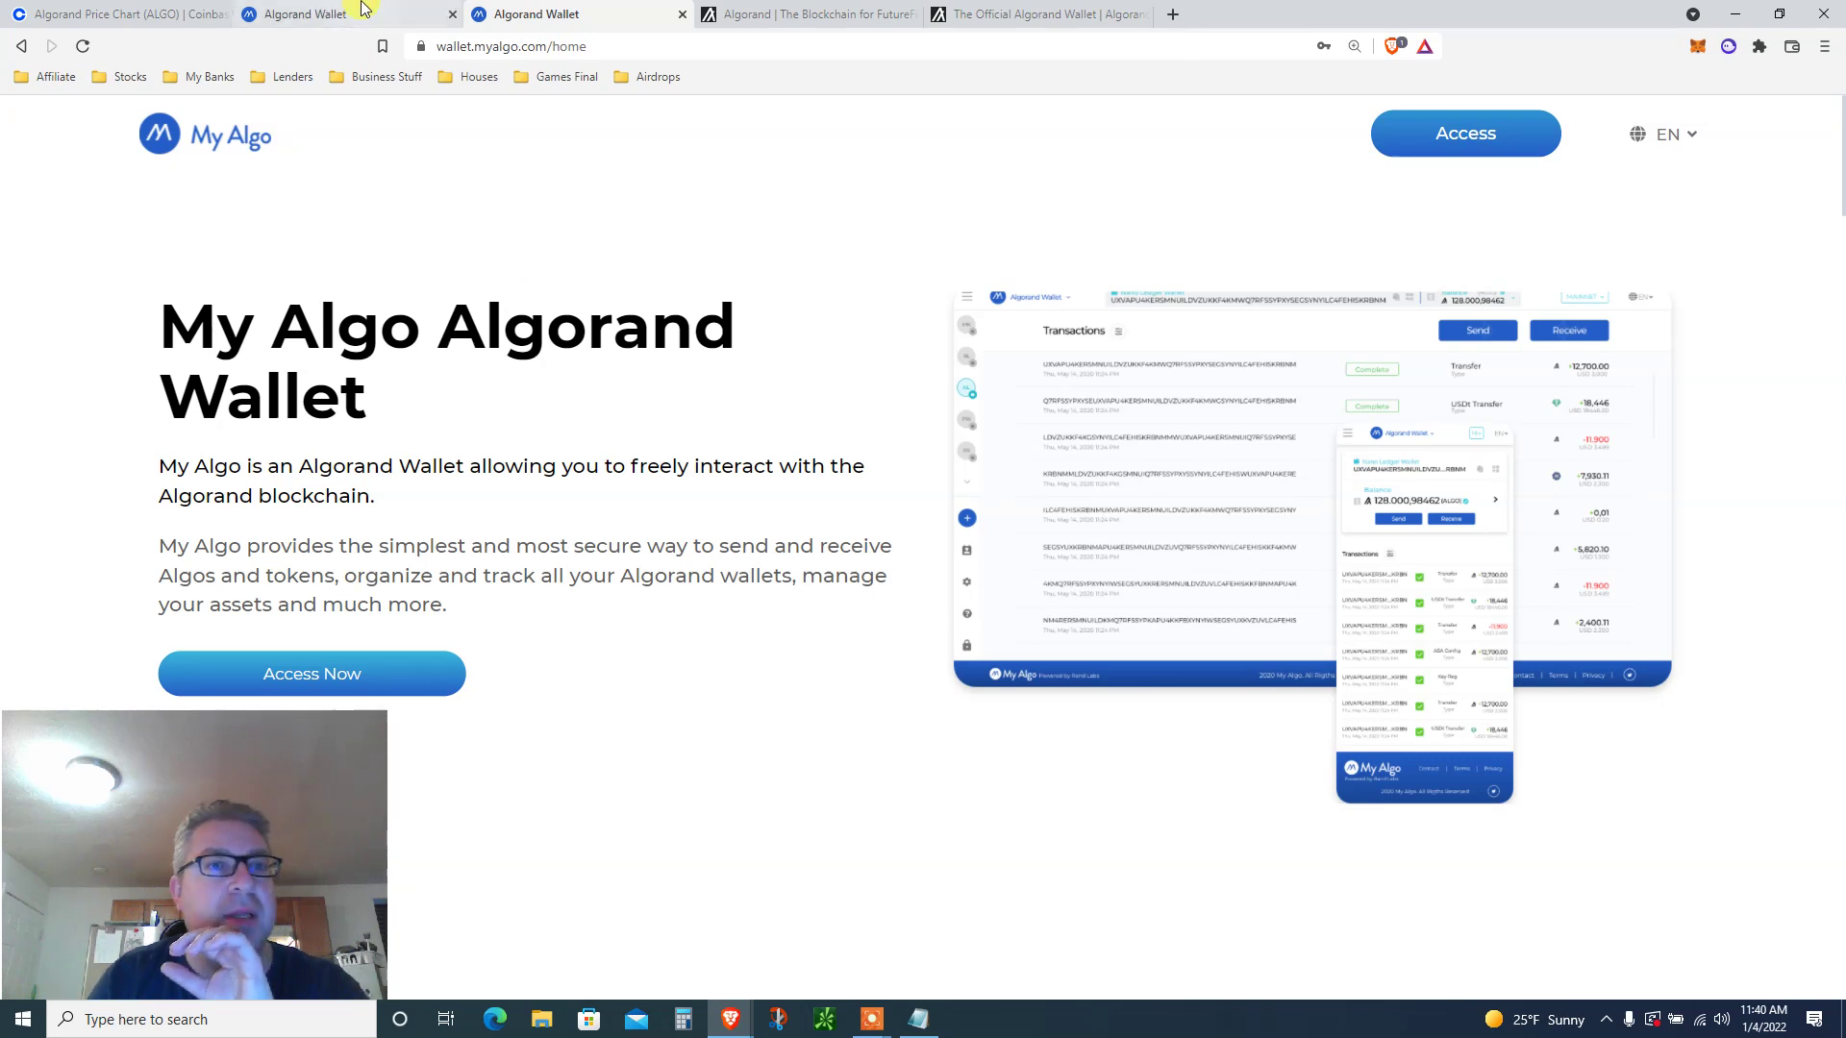
click(310, 14)
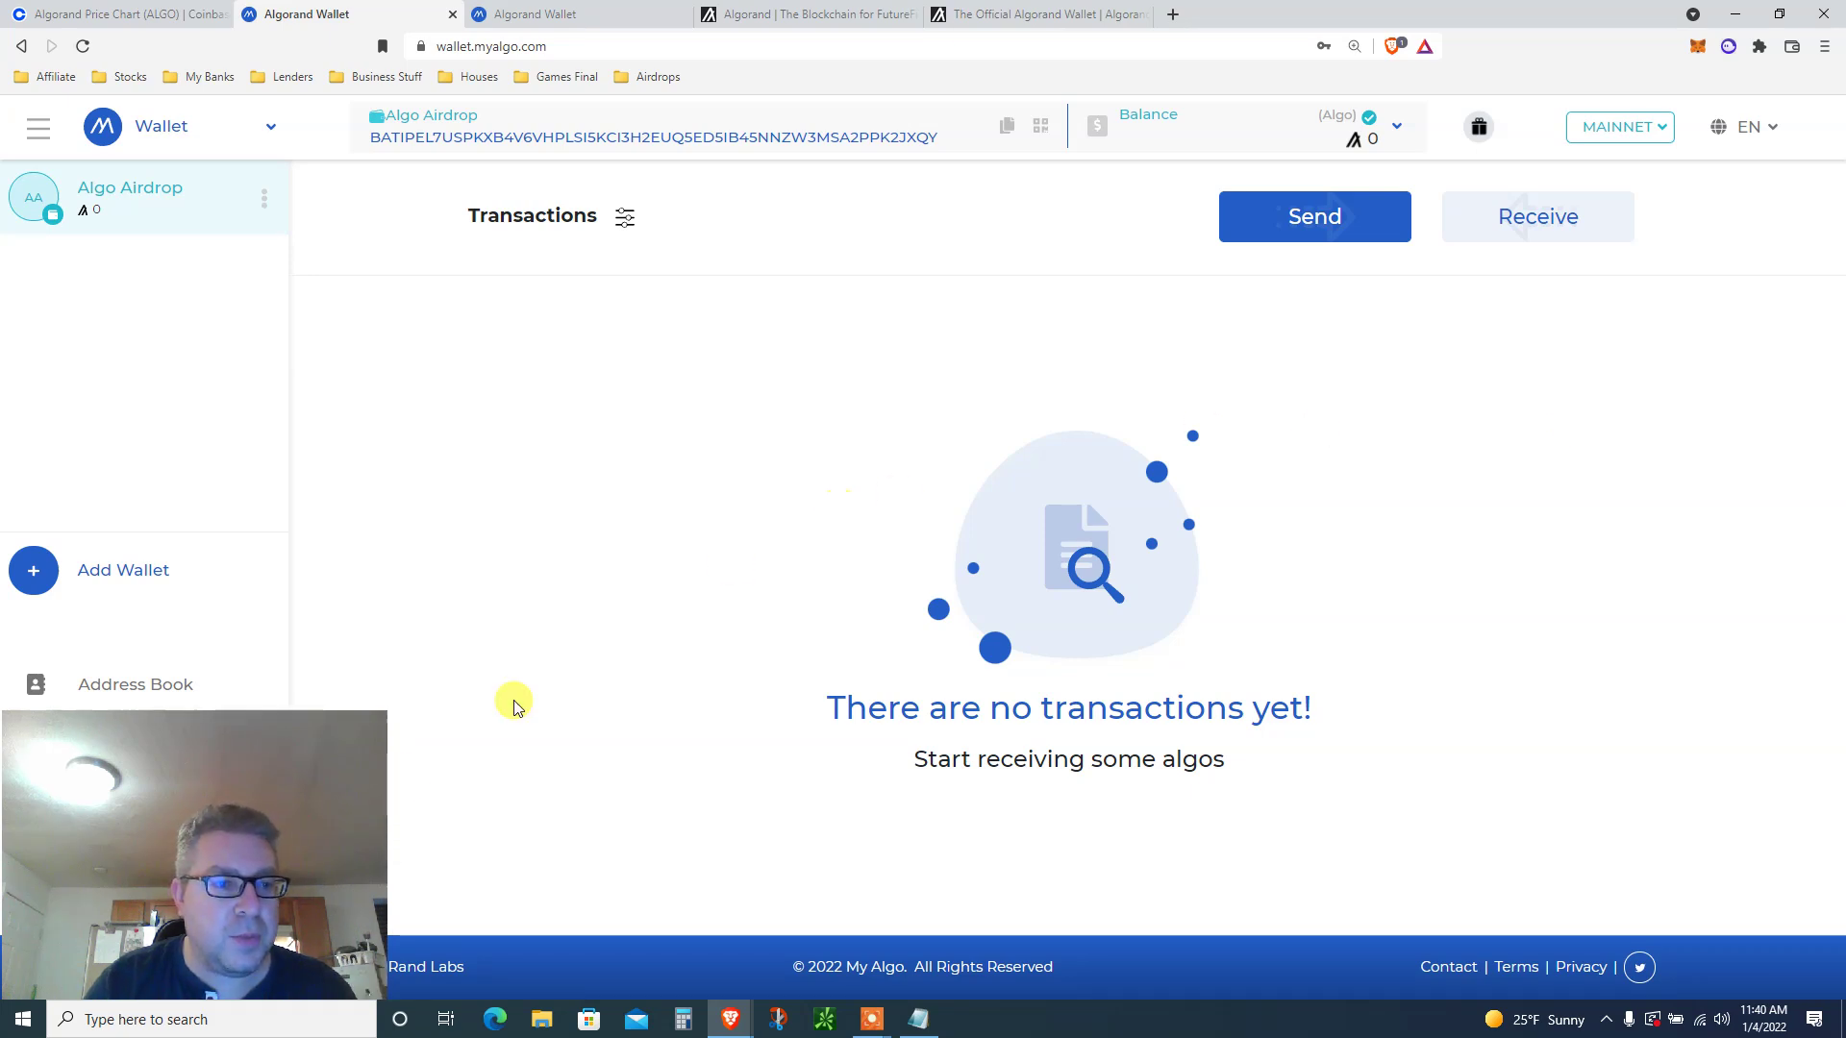
mouse_move(91, 816)
mouse_down()
mouse_move(1426, 755)
mouse_move(1558, 804)
mouse_move(1559, 823)
mouse_up()
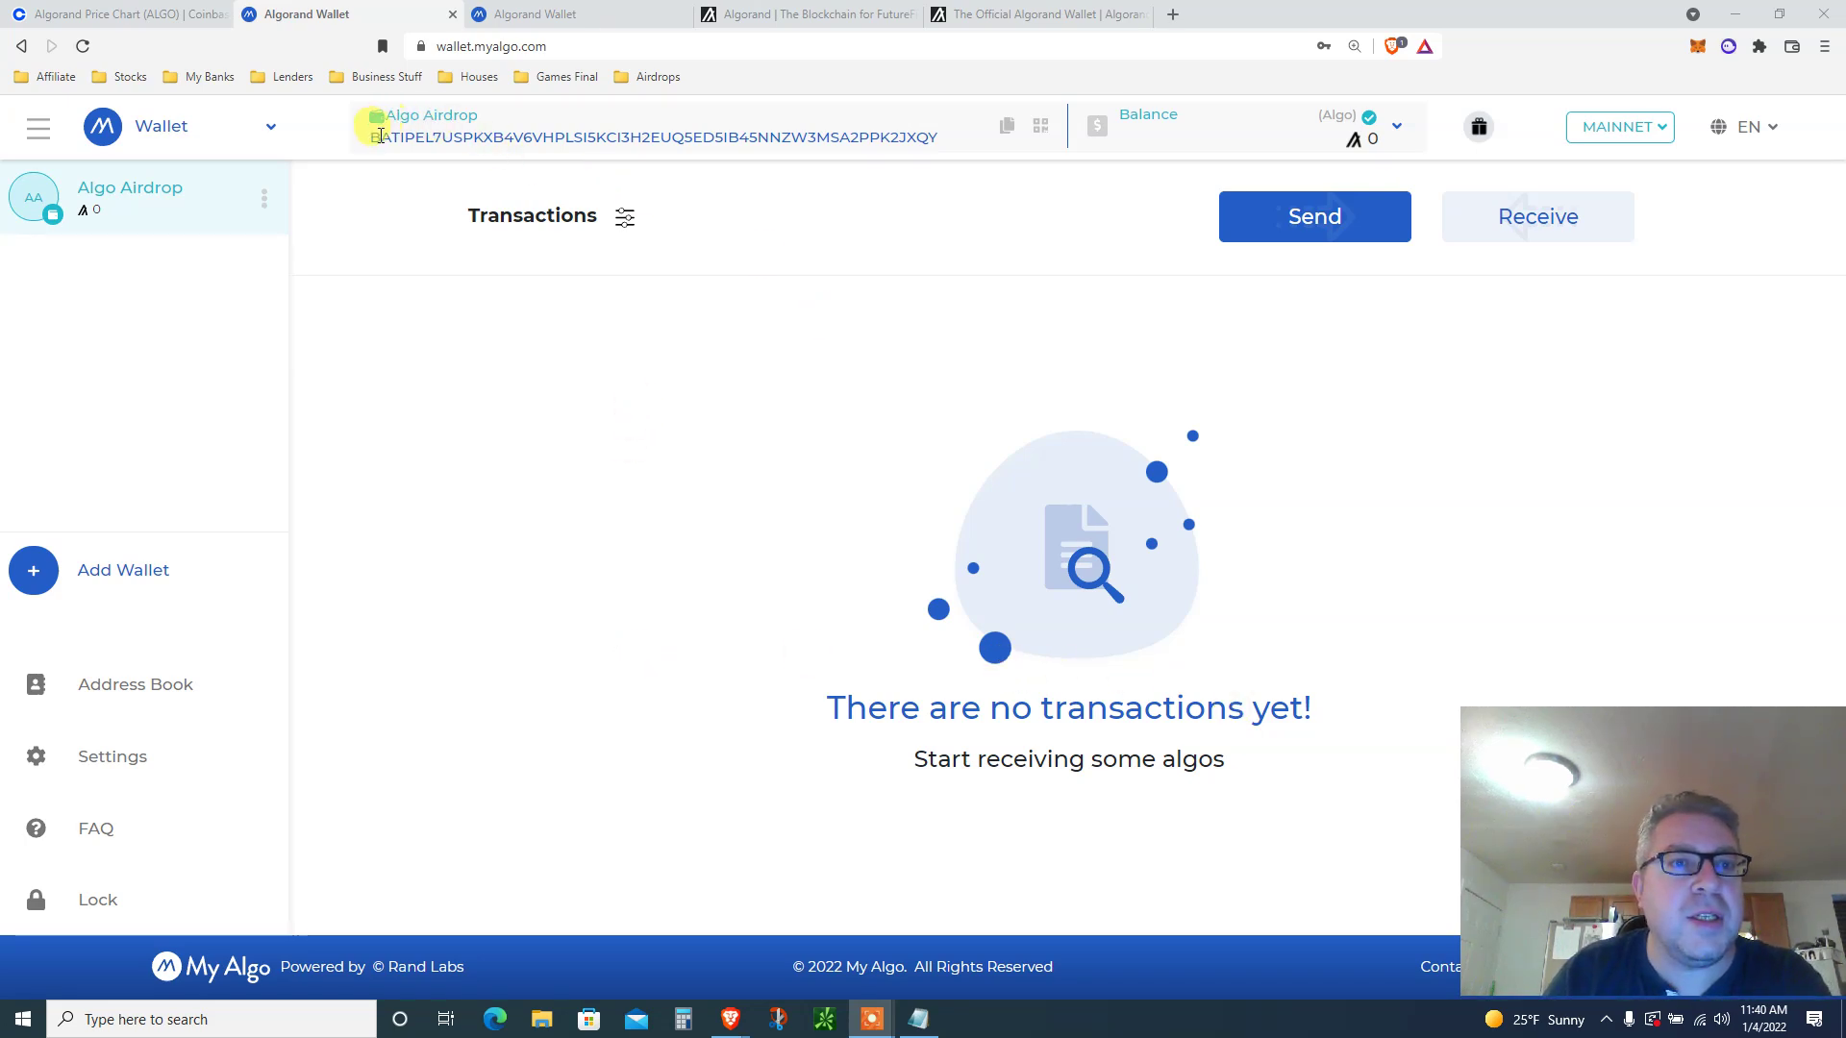
double_click(378, 135)
double_click(406, 116)
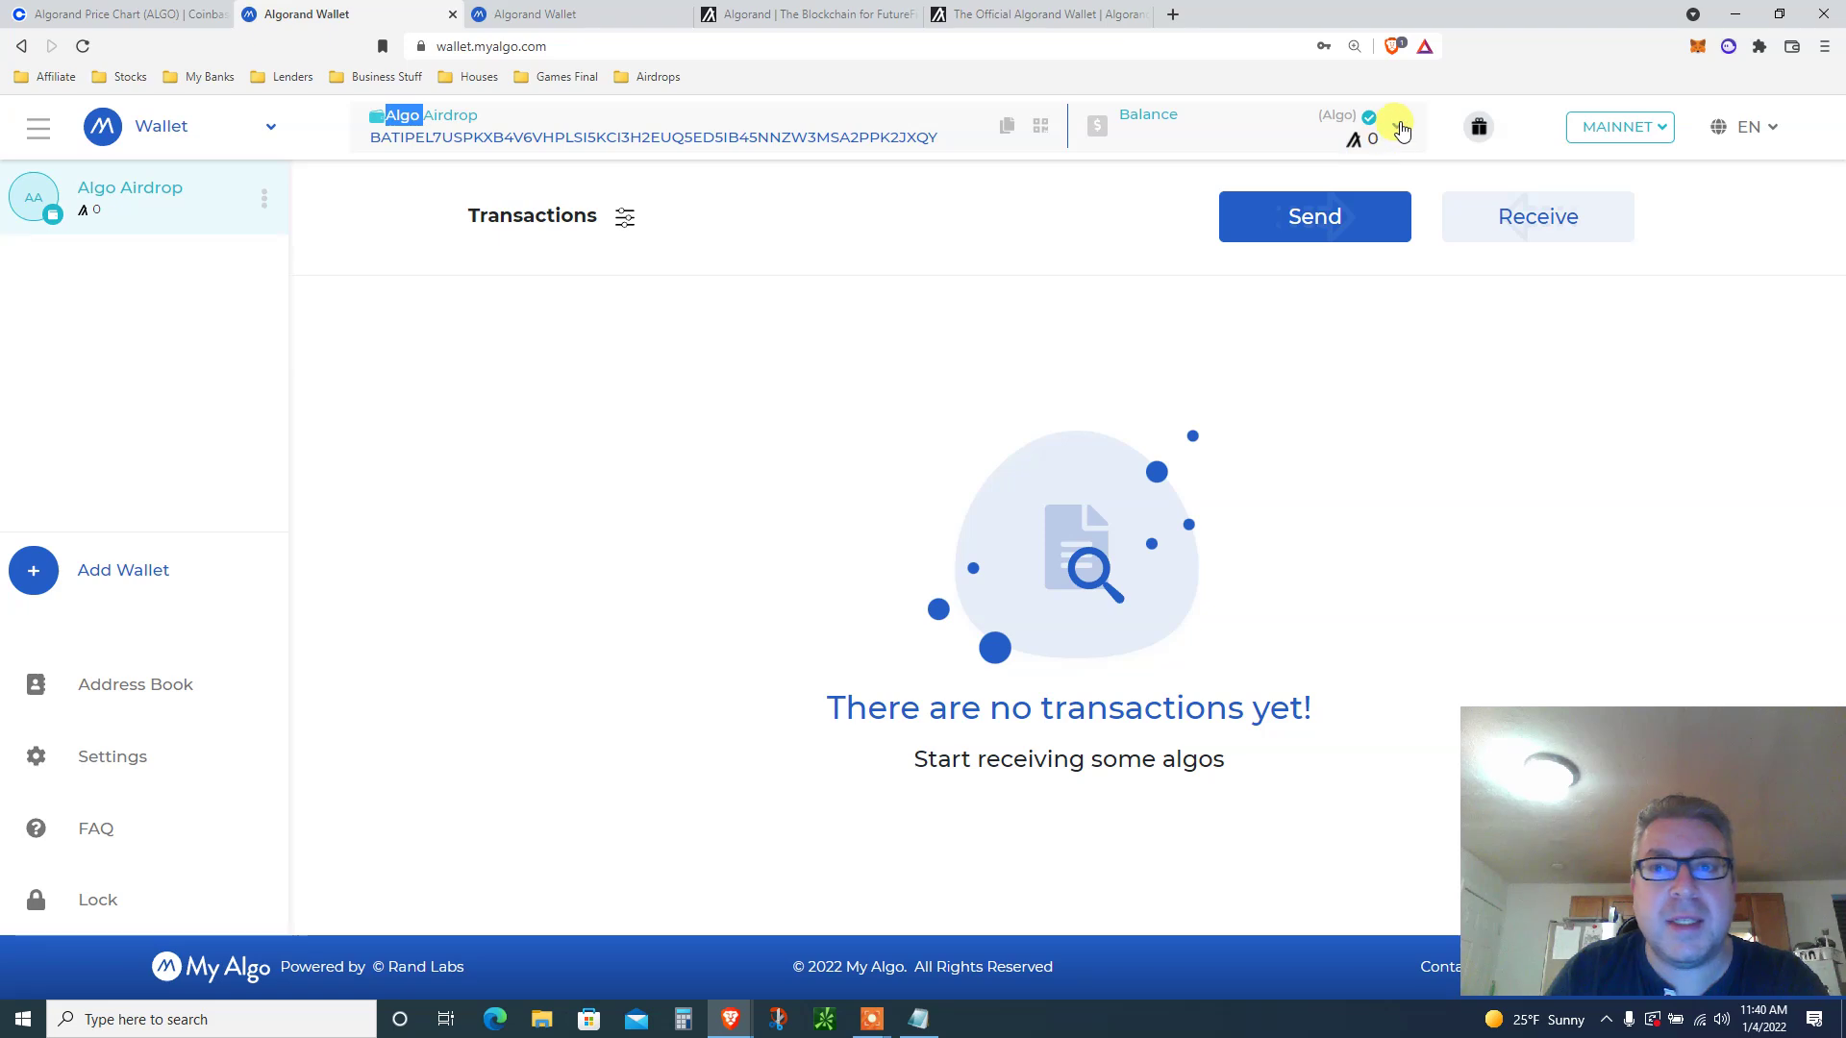
click(1601, 128)
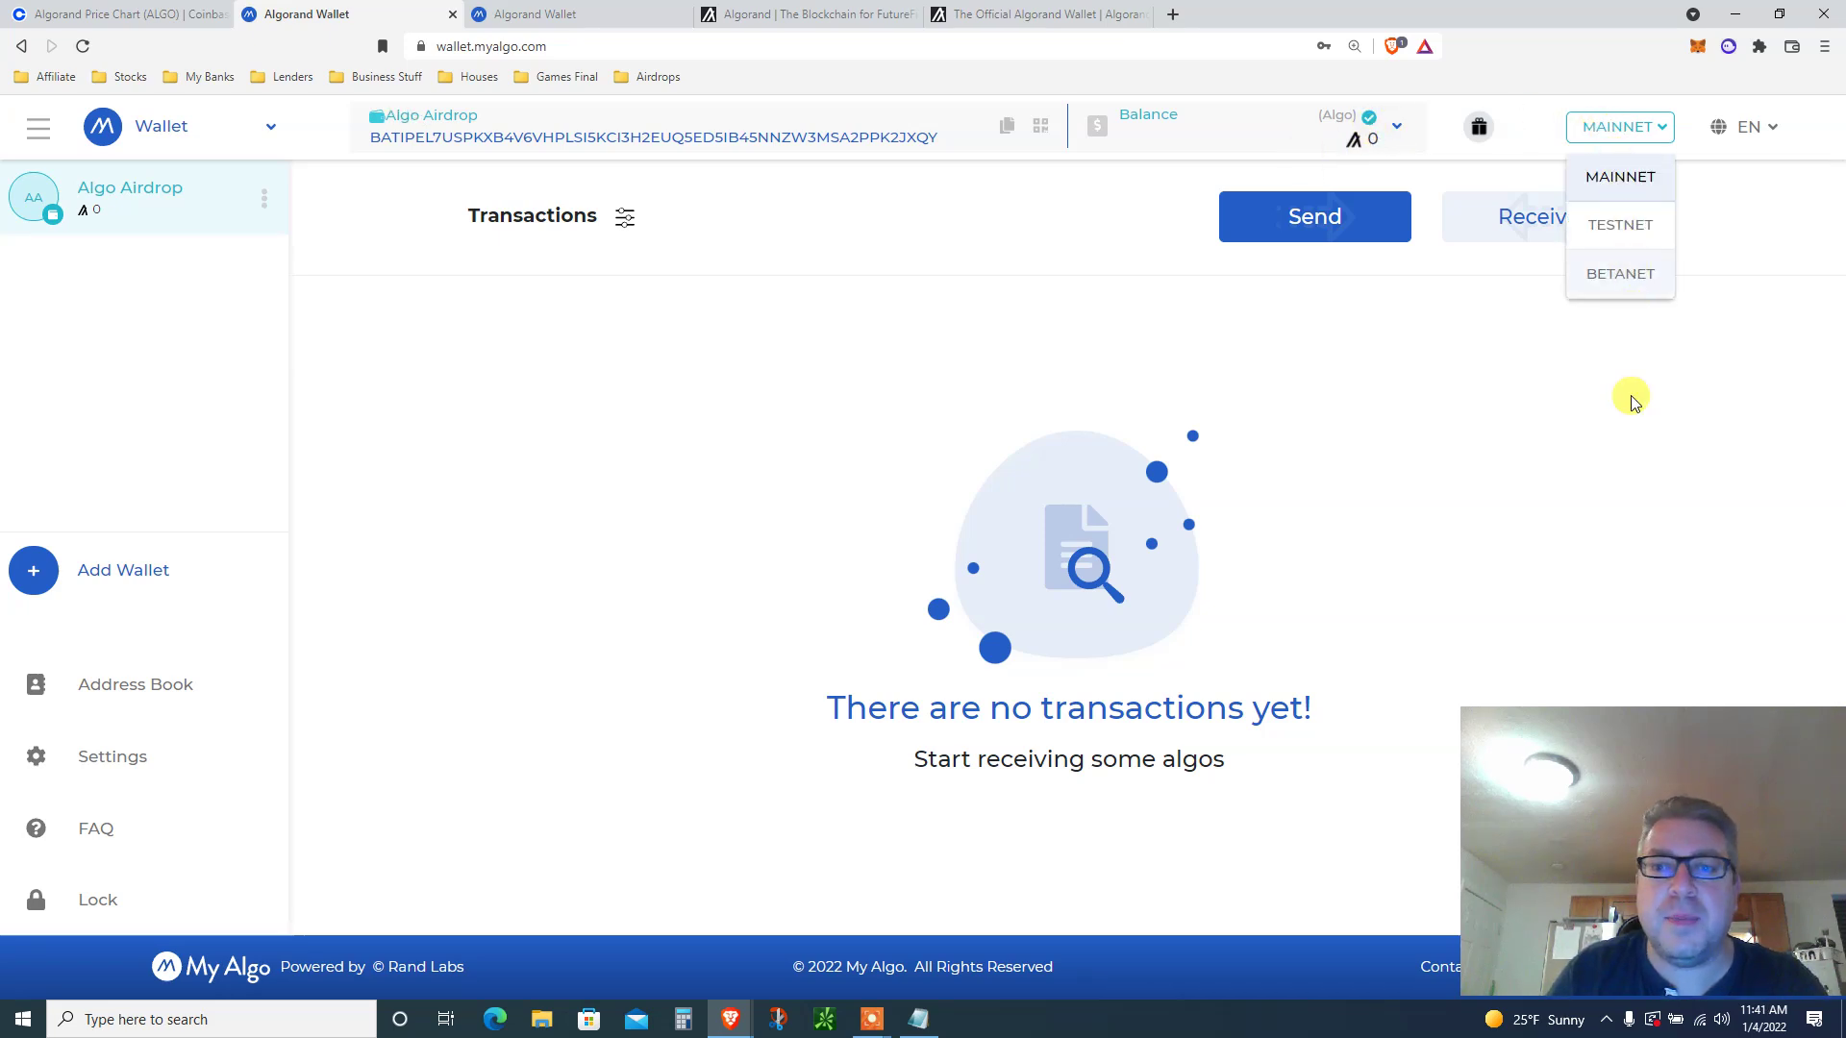
click(1629, 430)
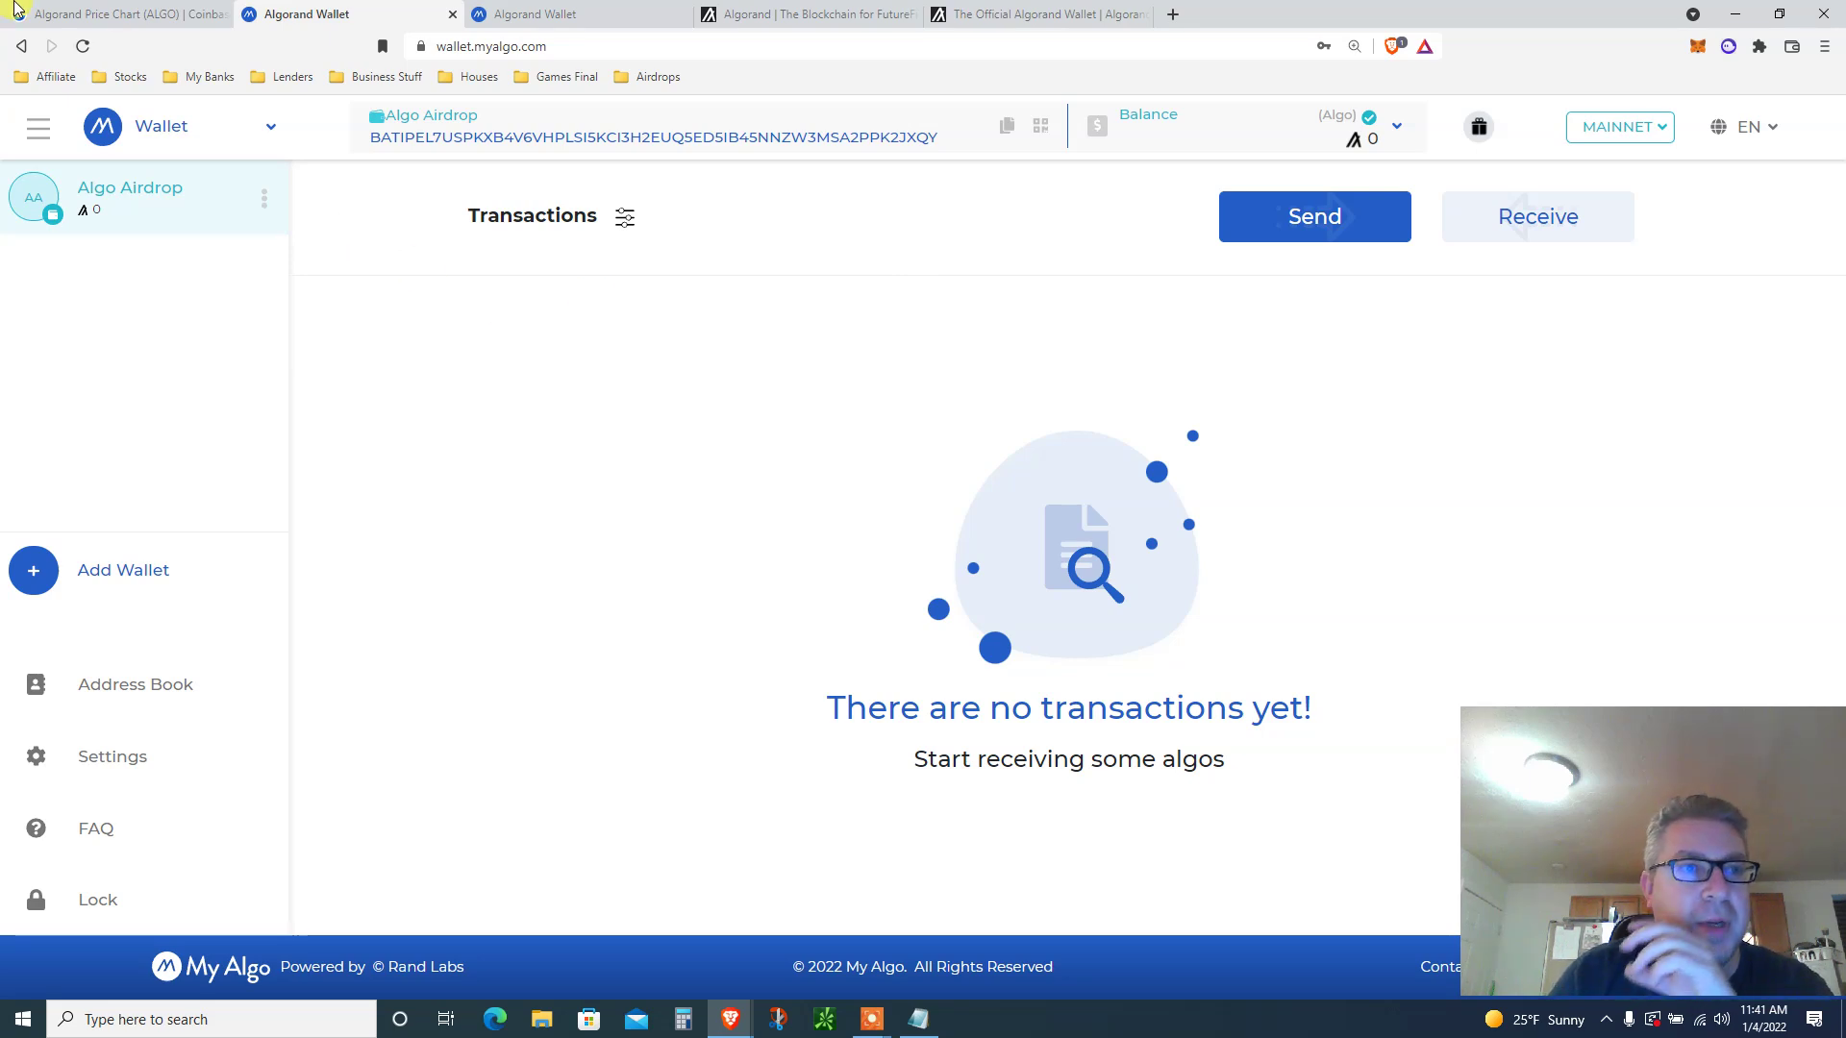
Check the Coinbase send form, then copy the Algo Airdrop wallet address to the clipboard
click(16, 11)
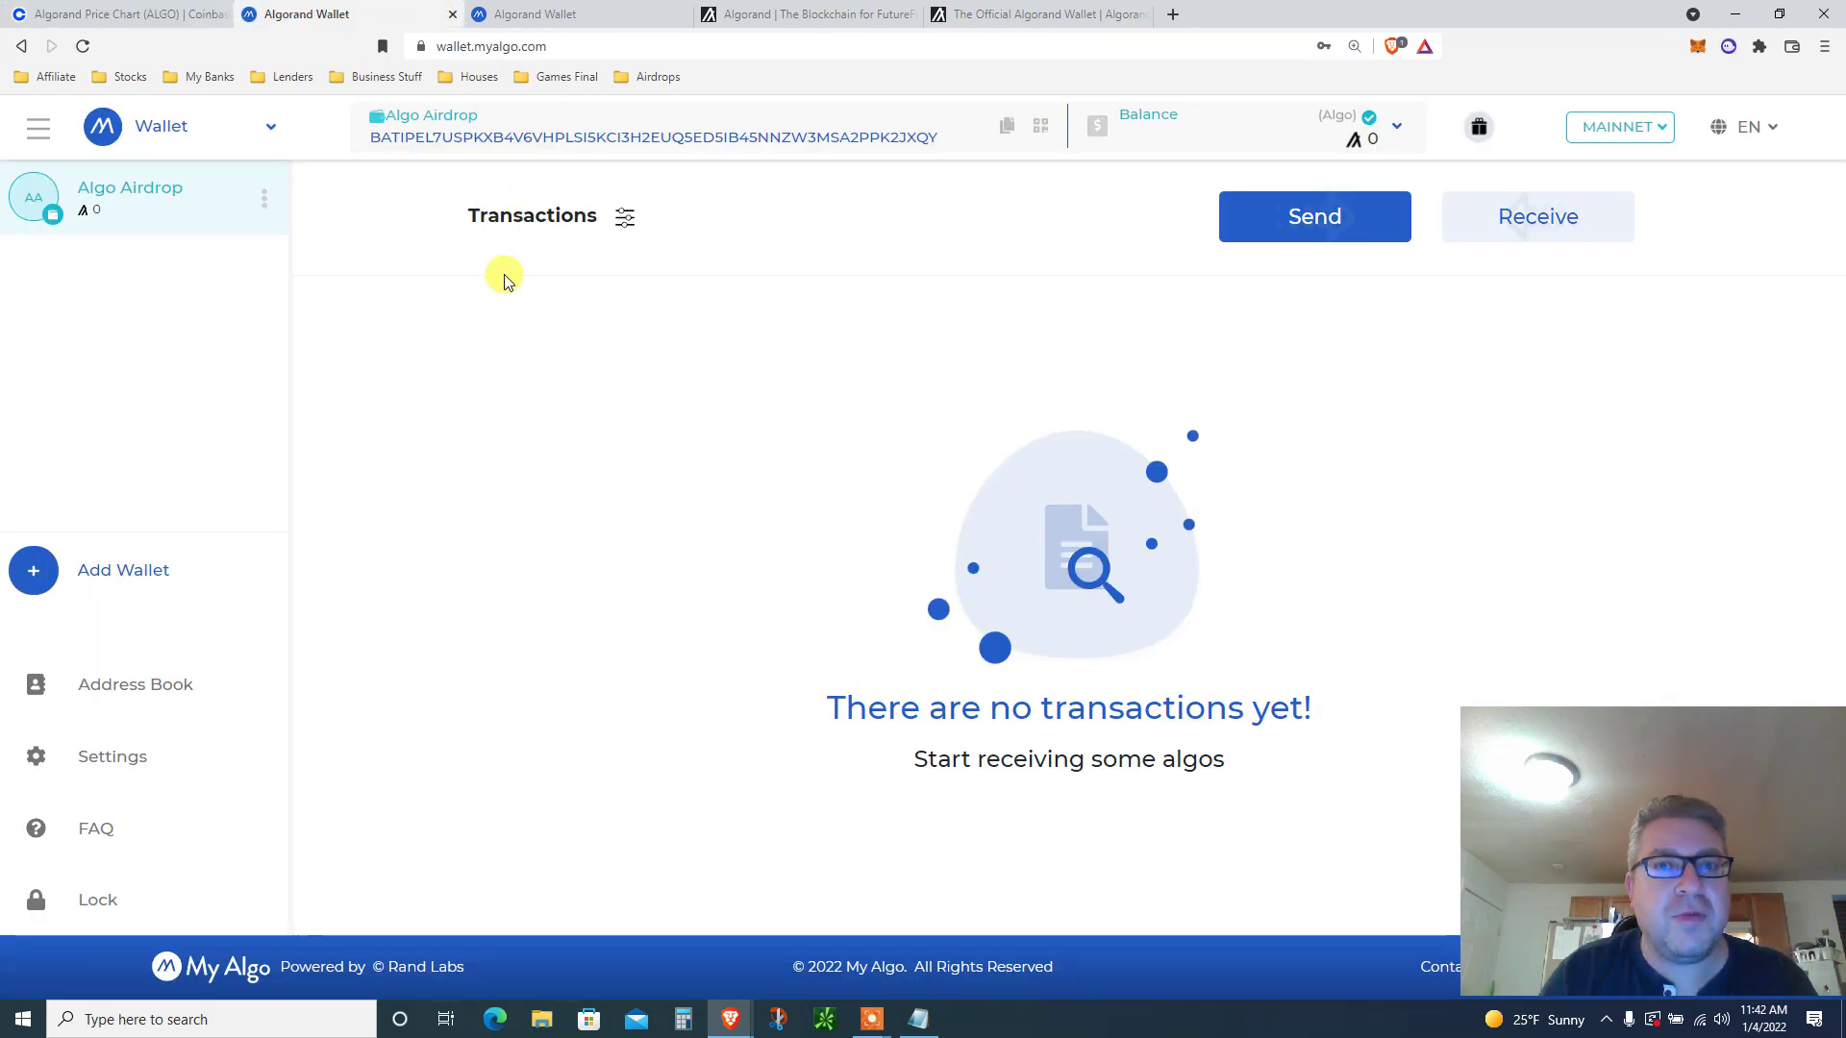
click(1007, 129)
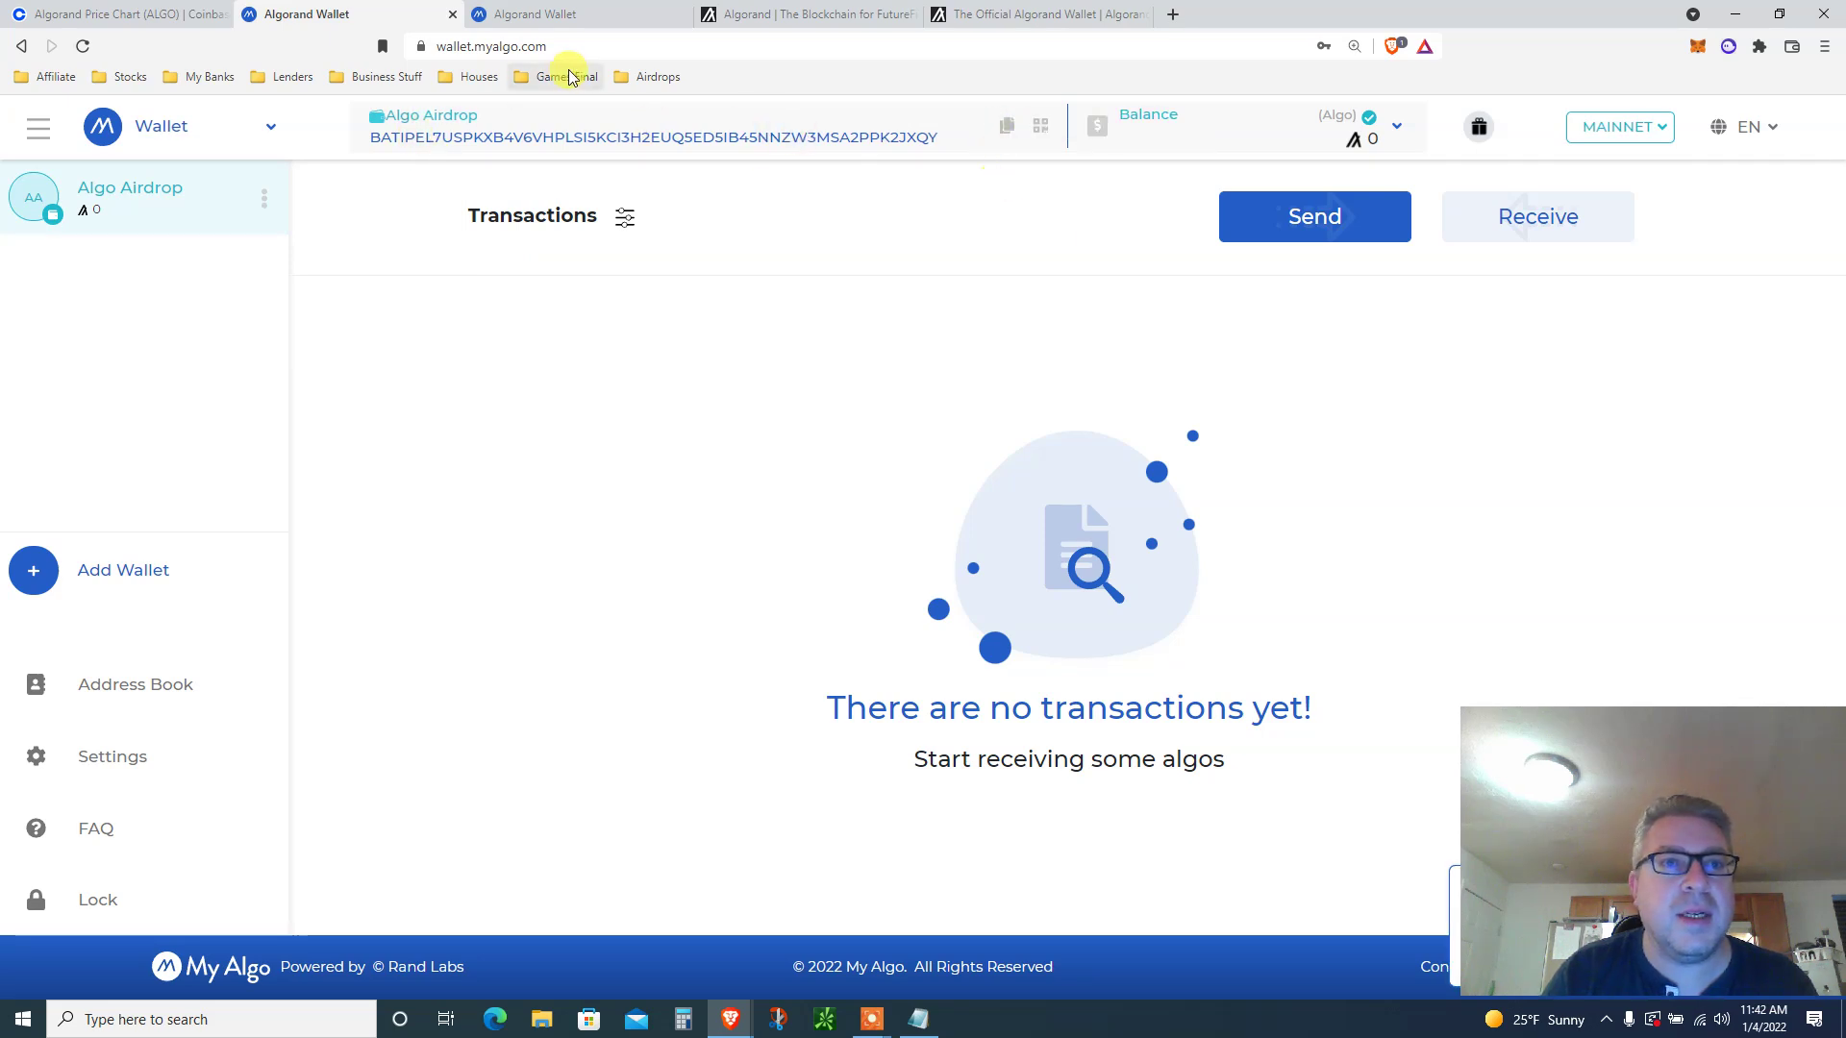
Paste the wallet address as recipient in Coinbase and continue to review sending 10.668245 ALGO
click(122, 13)
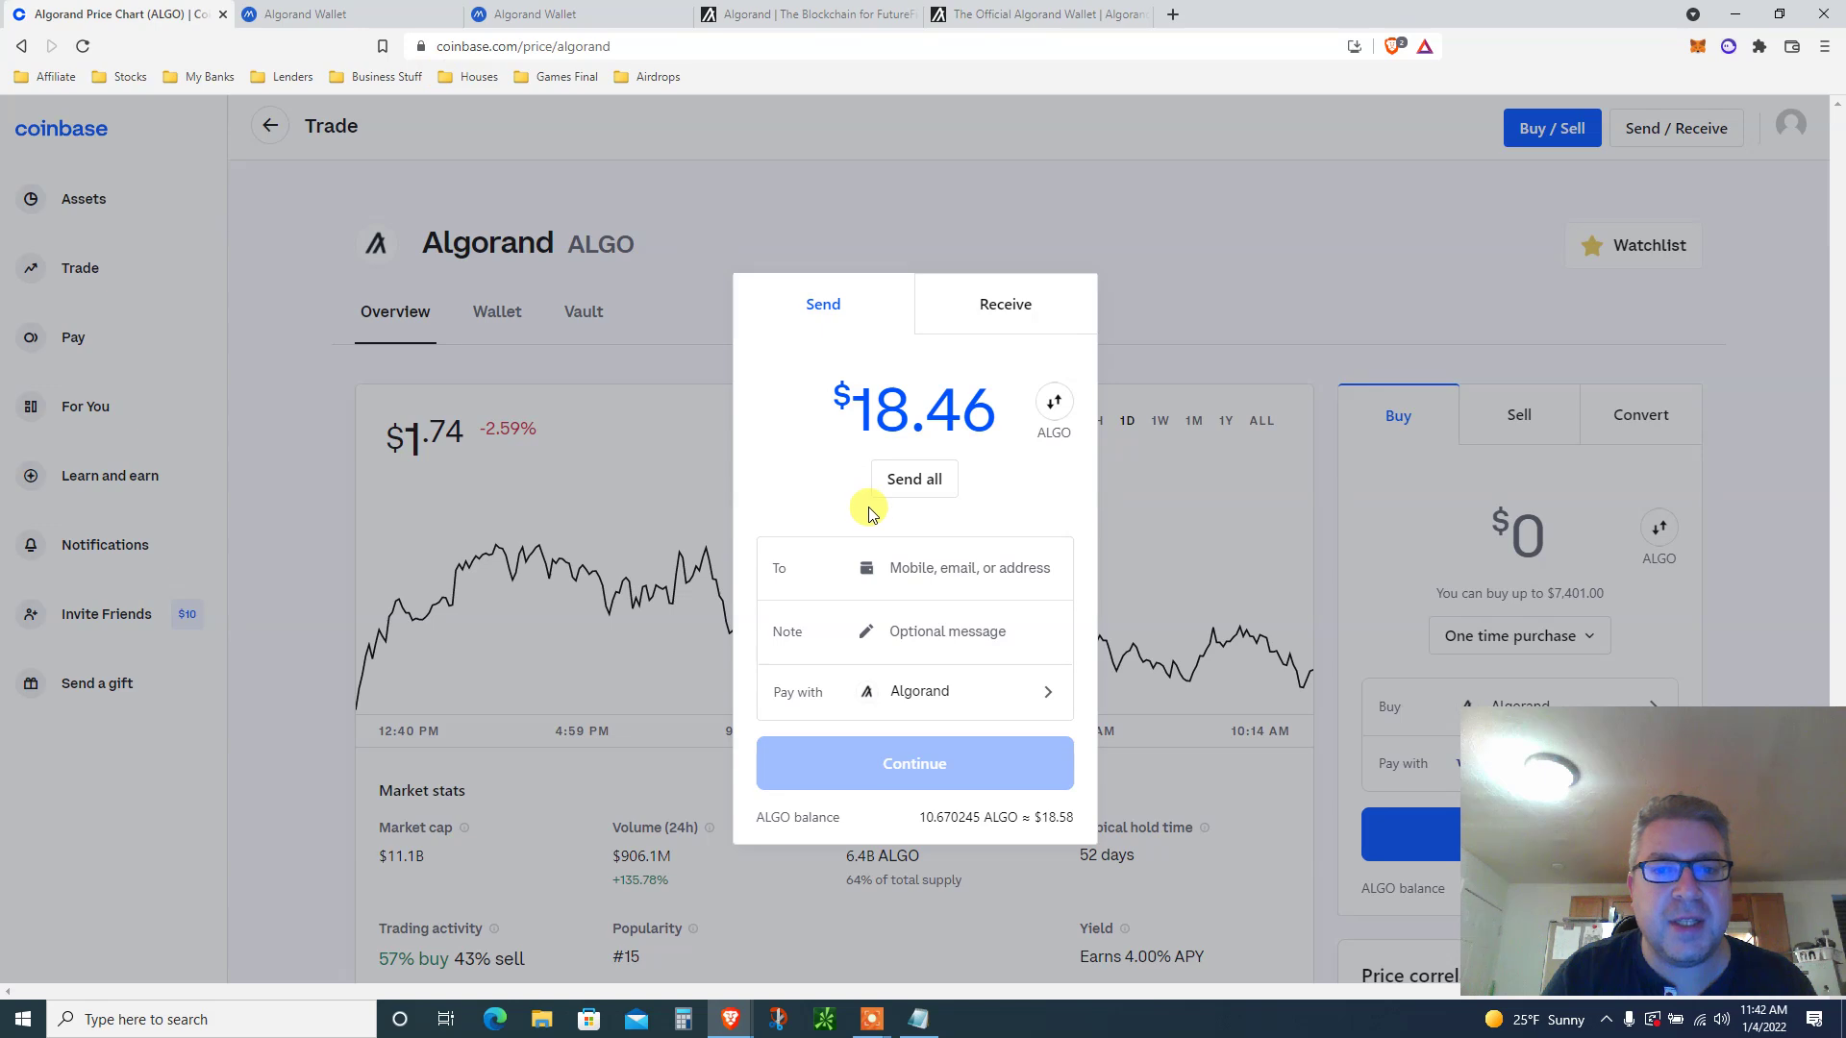
click(936, 567)
key(ctrl+v)
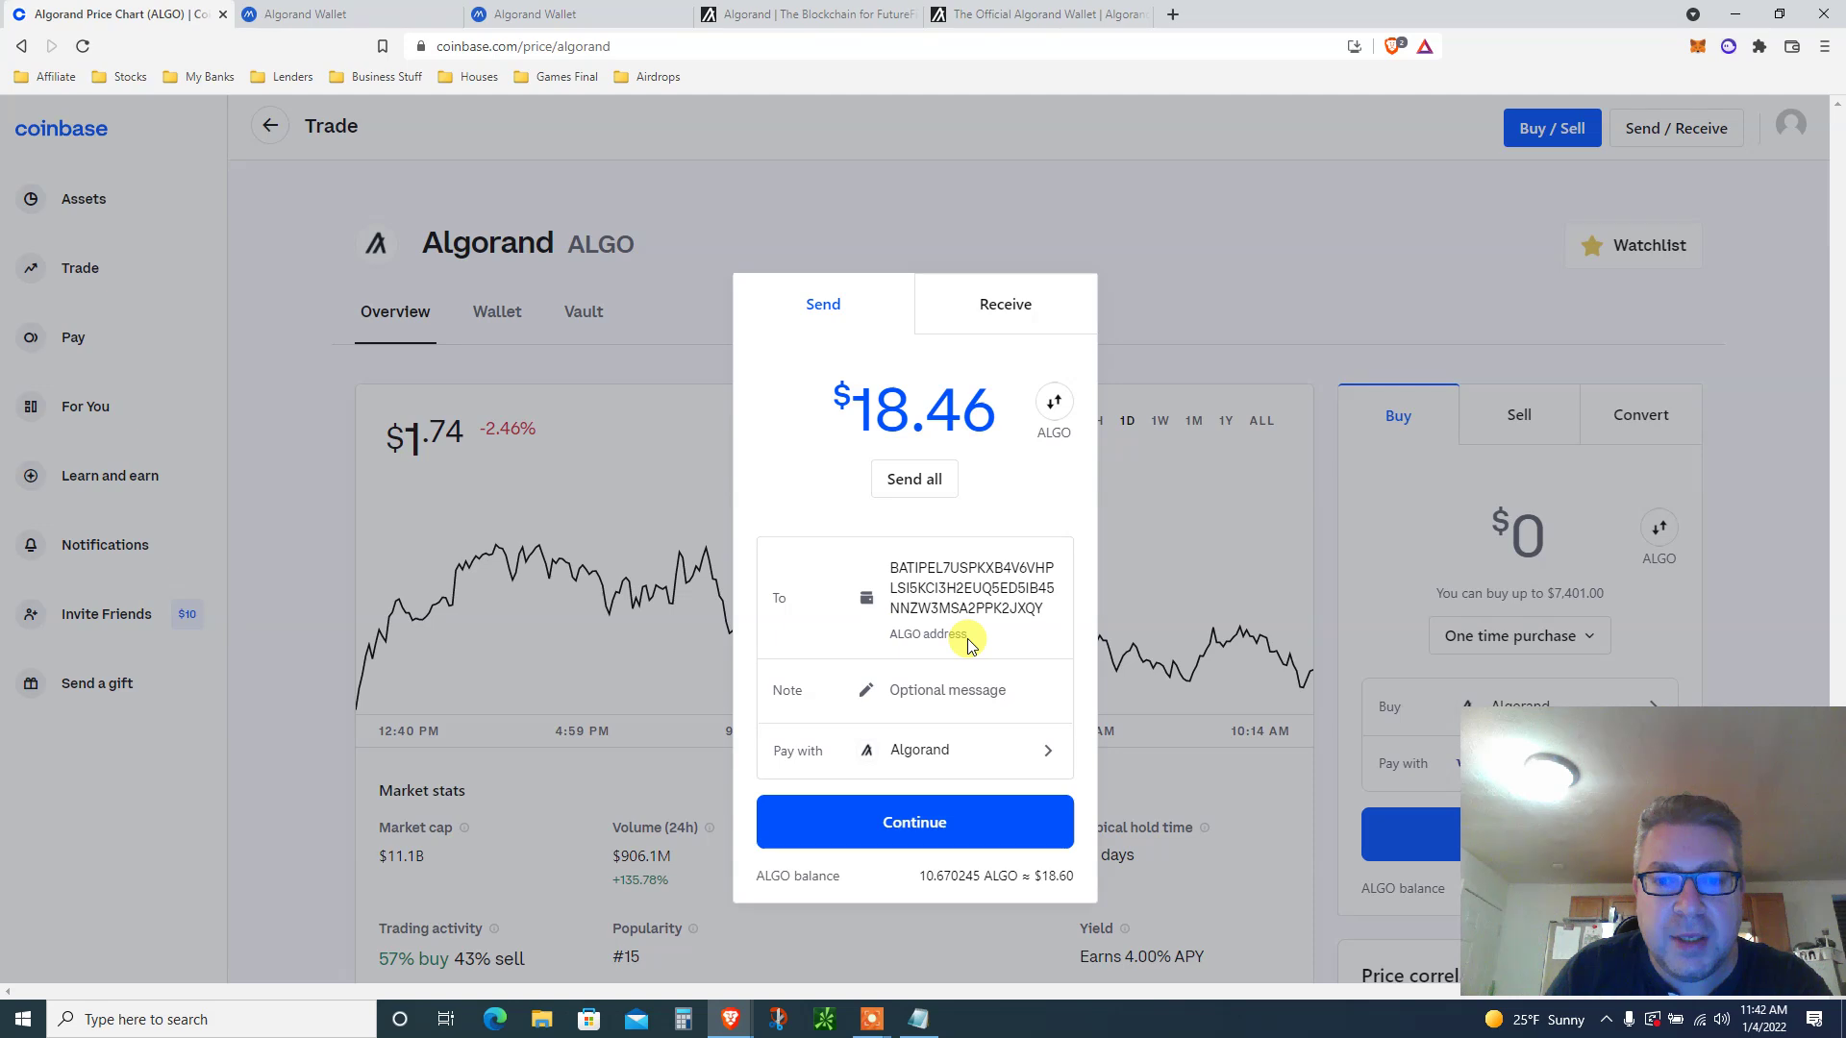
click(910, 825)
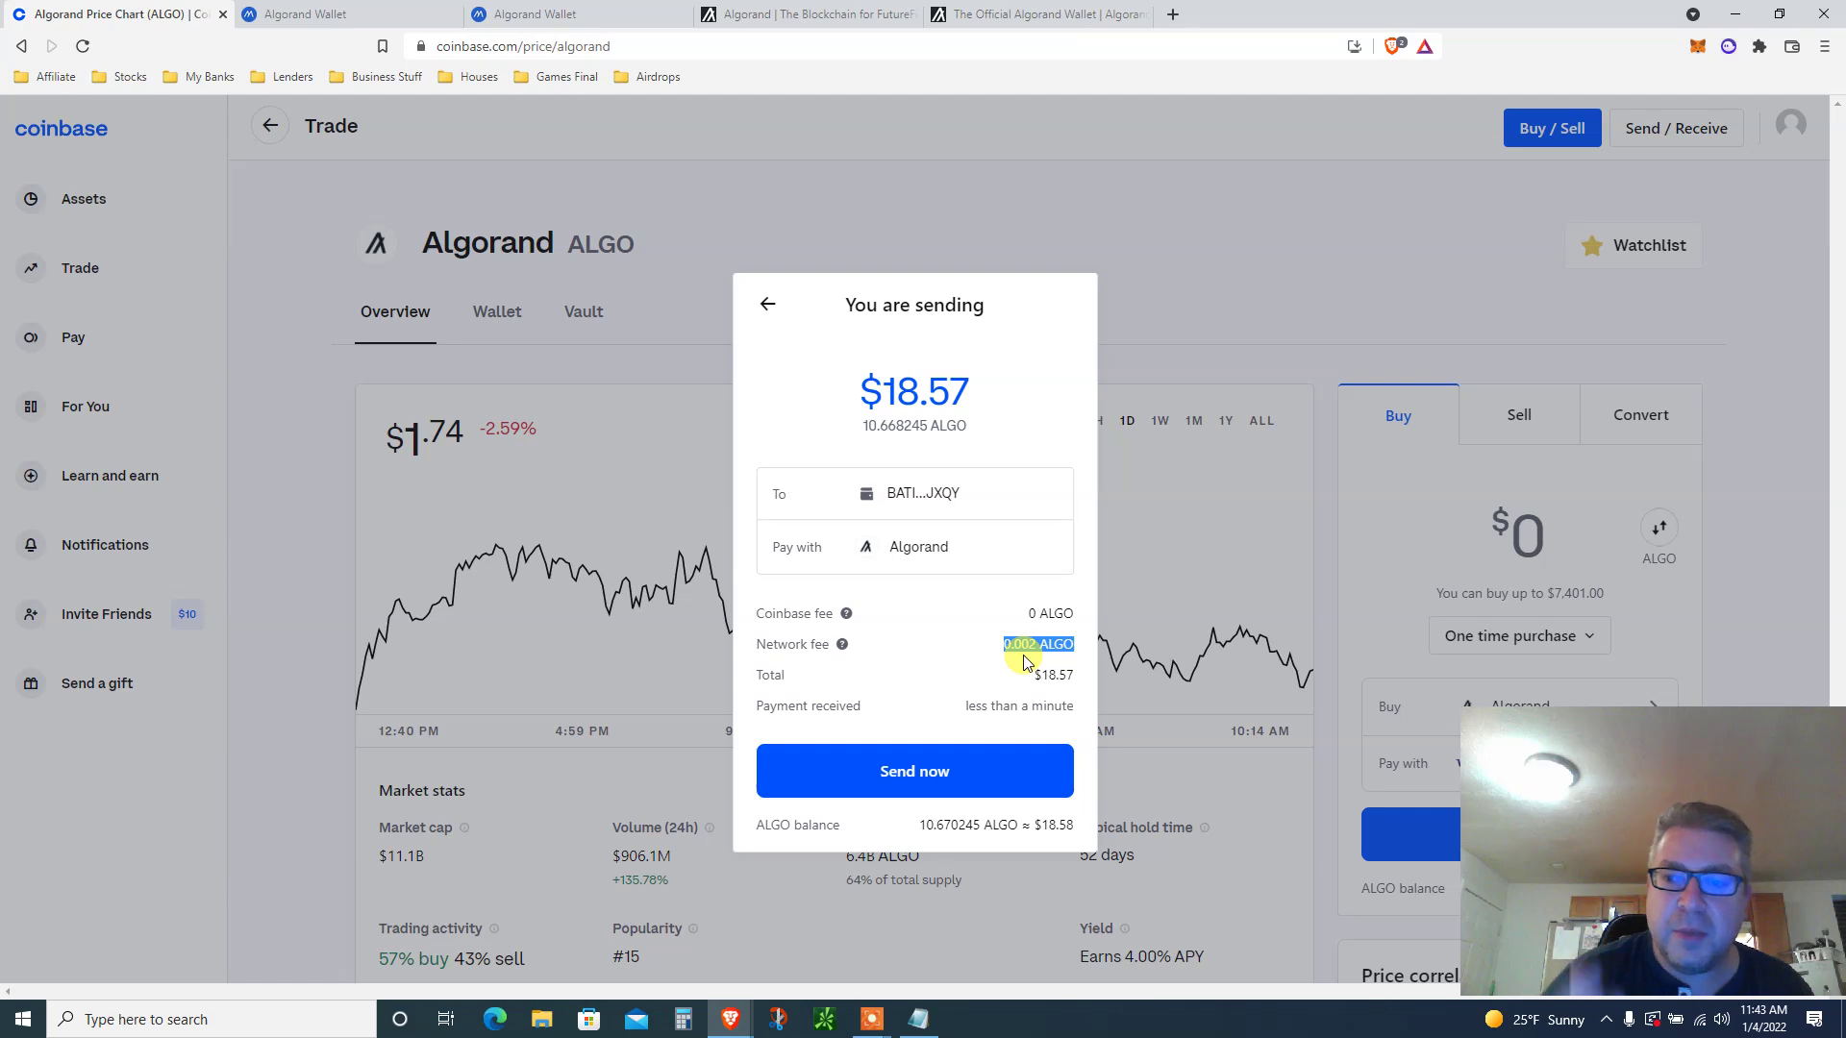
Confirm sending 10.668245 ALGO ($18.58) from Coinbase to the My Algo wallet
click(931, 772)
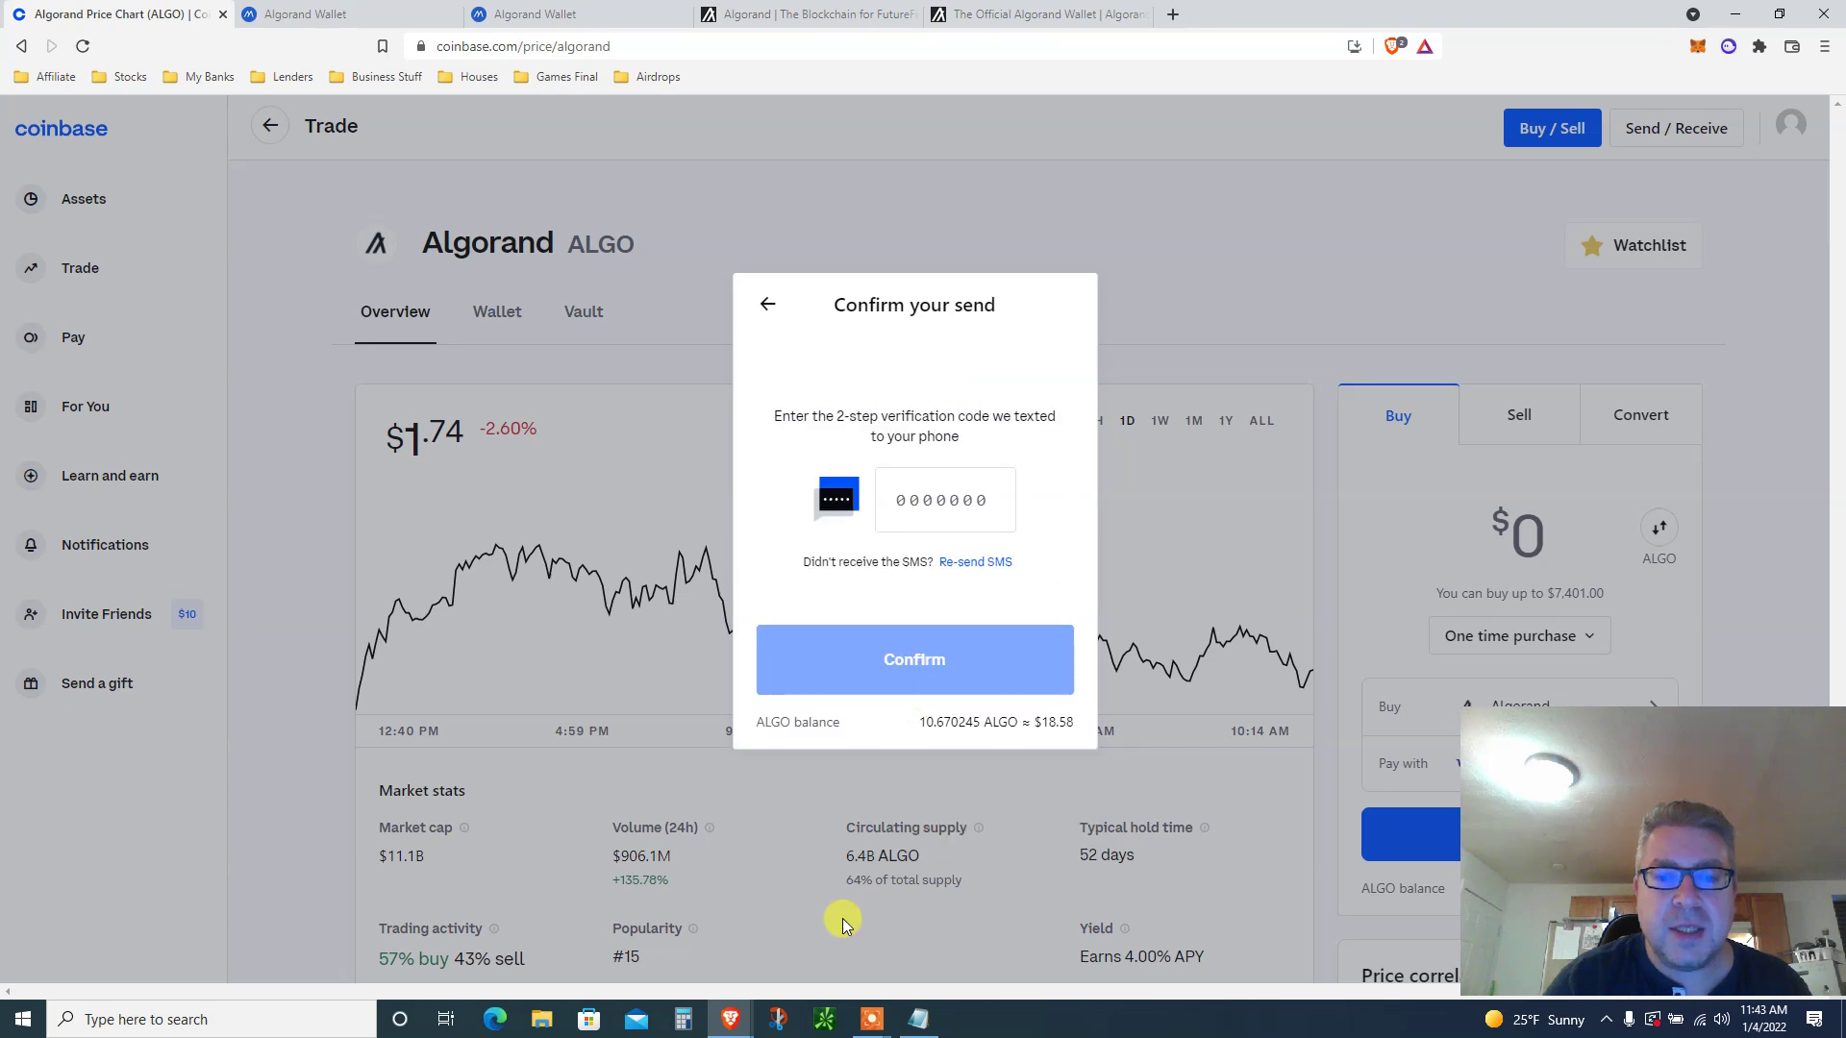
mouse_move(871, 1020)
click(945, 966)
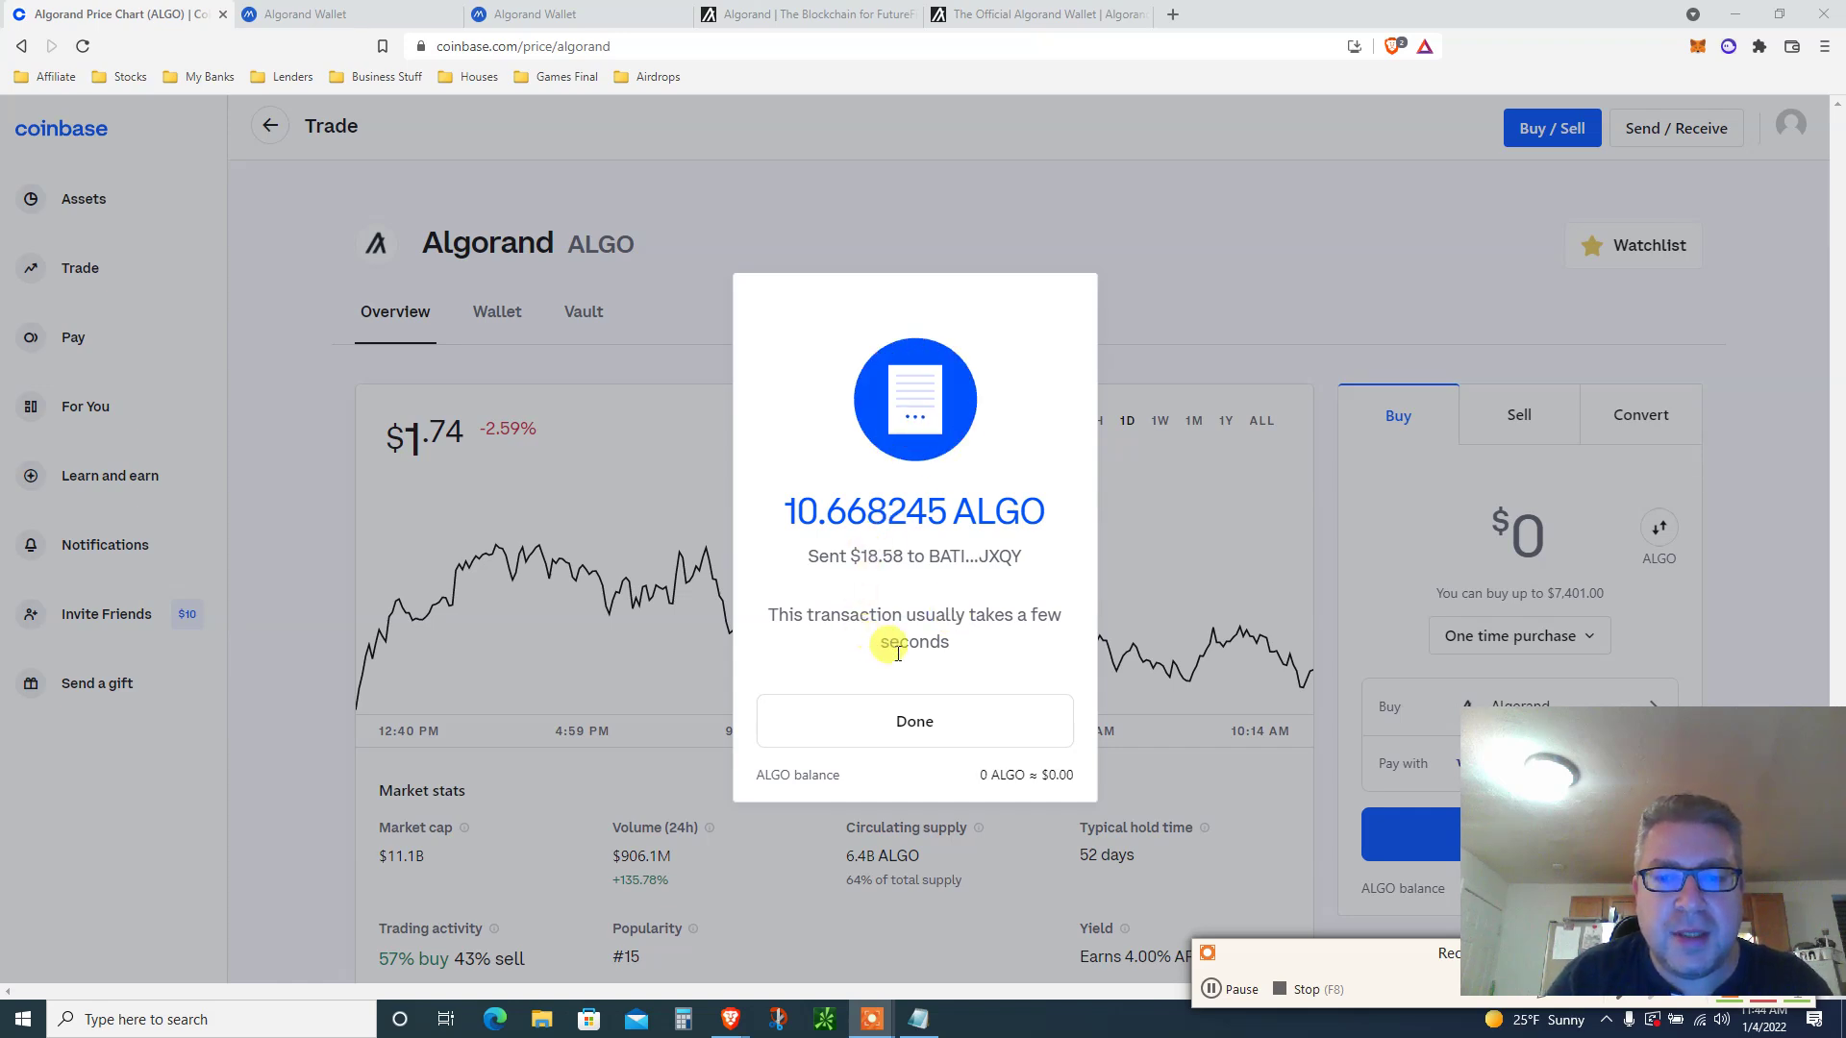
mouse_move(1532, 809)
mouse_down()
mouse_move(234, 755)
mouse_move(357, 796)
mouse_up()
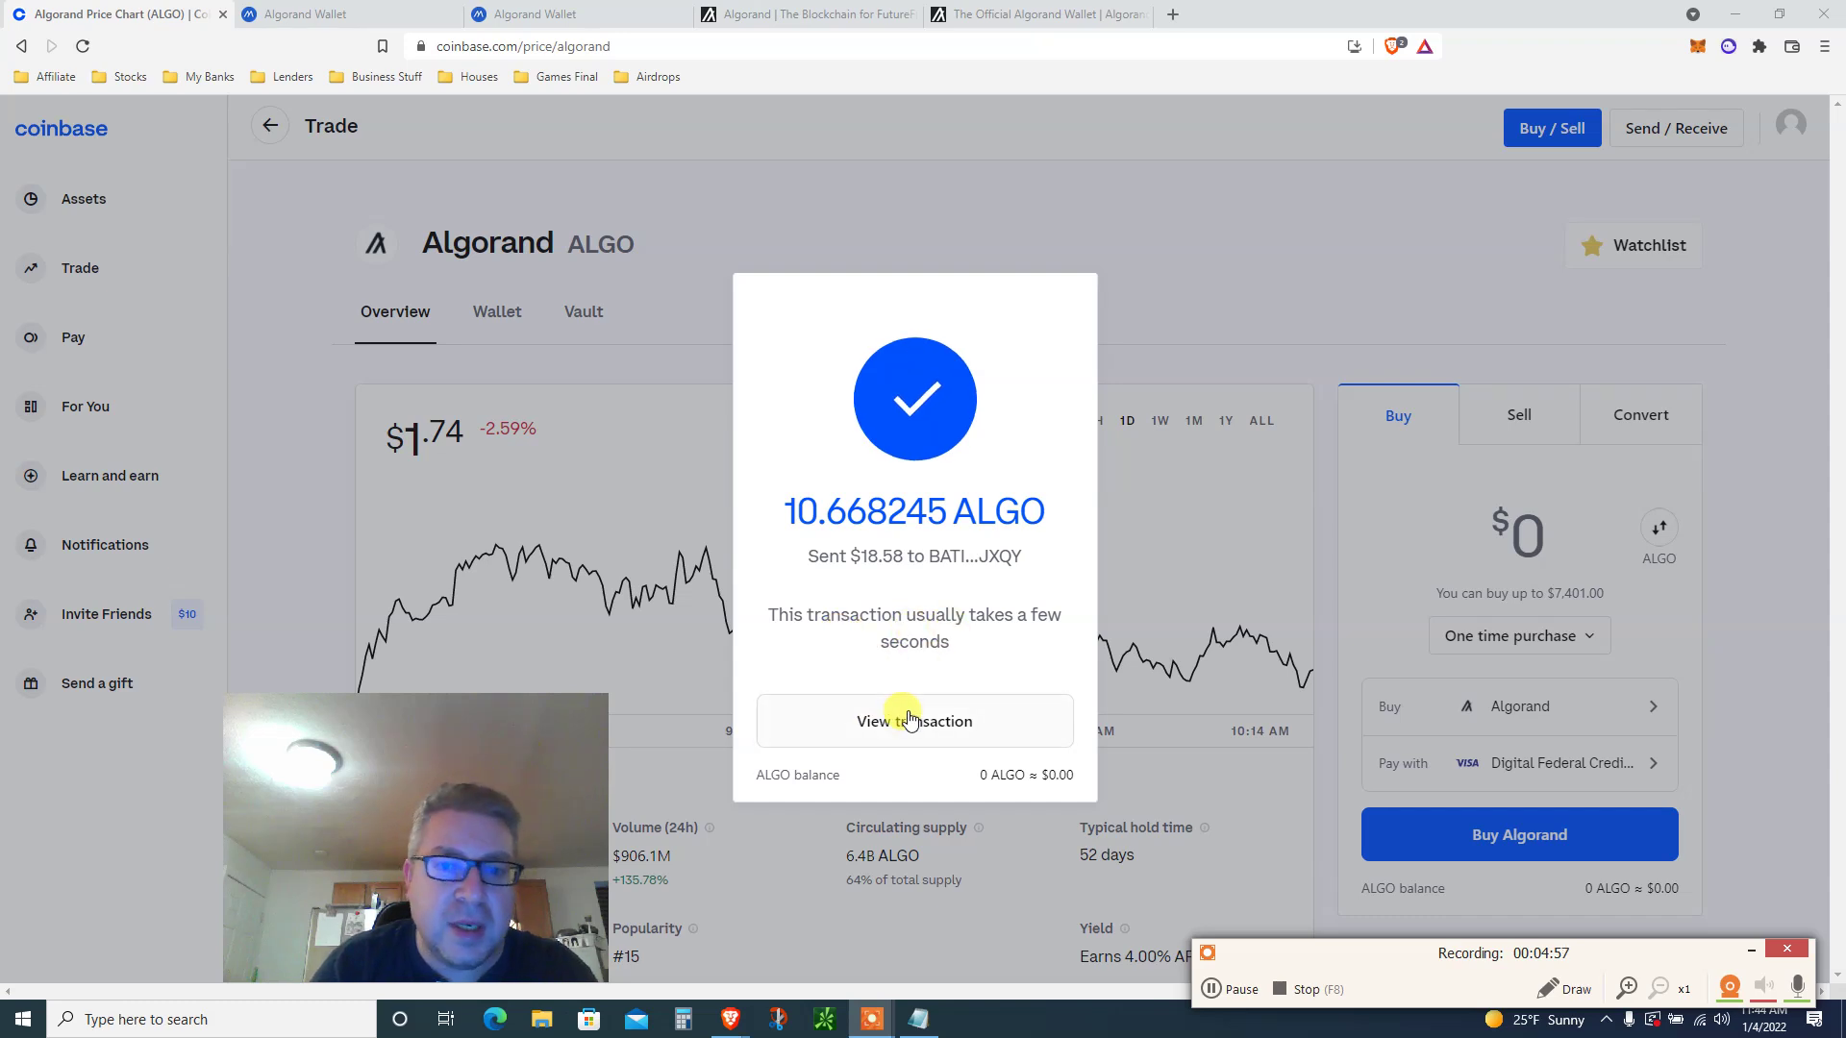
Return to the My Algo wallet dashboard showing the completed 10.668245 ALGO transfer
click(568, 9)
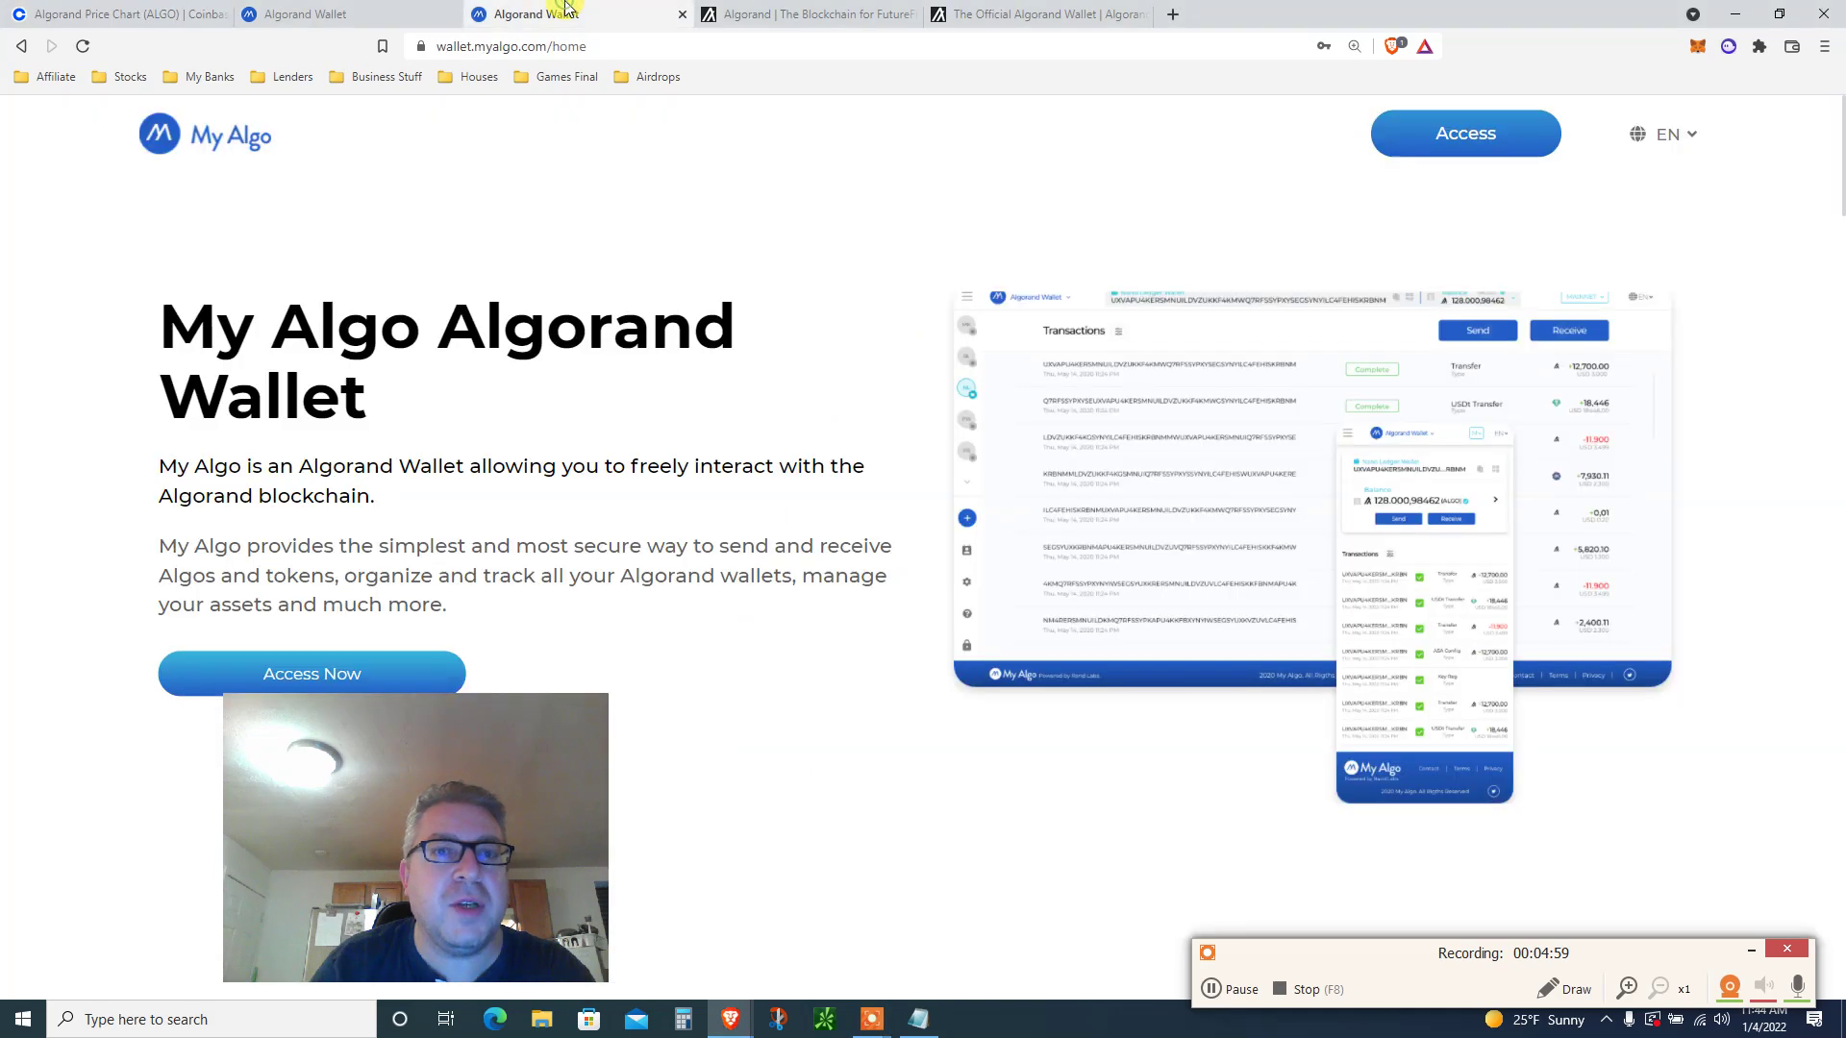
click(392, 15)
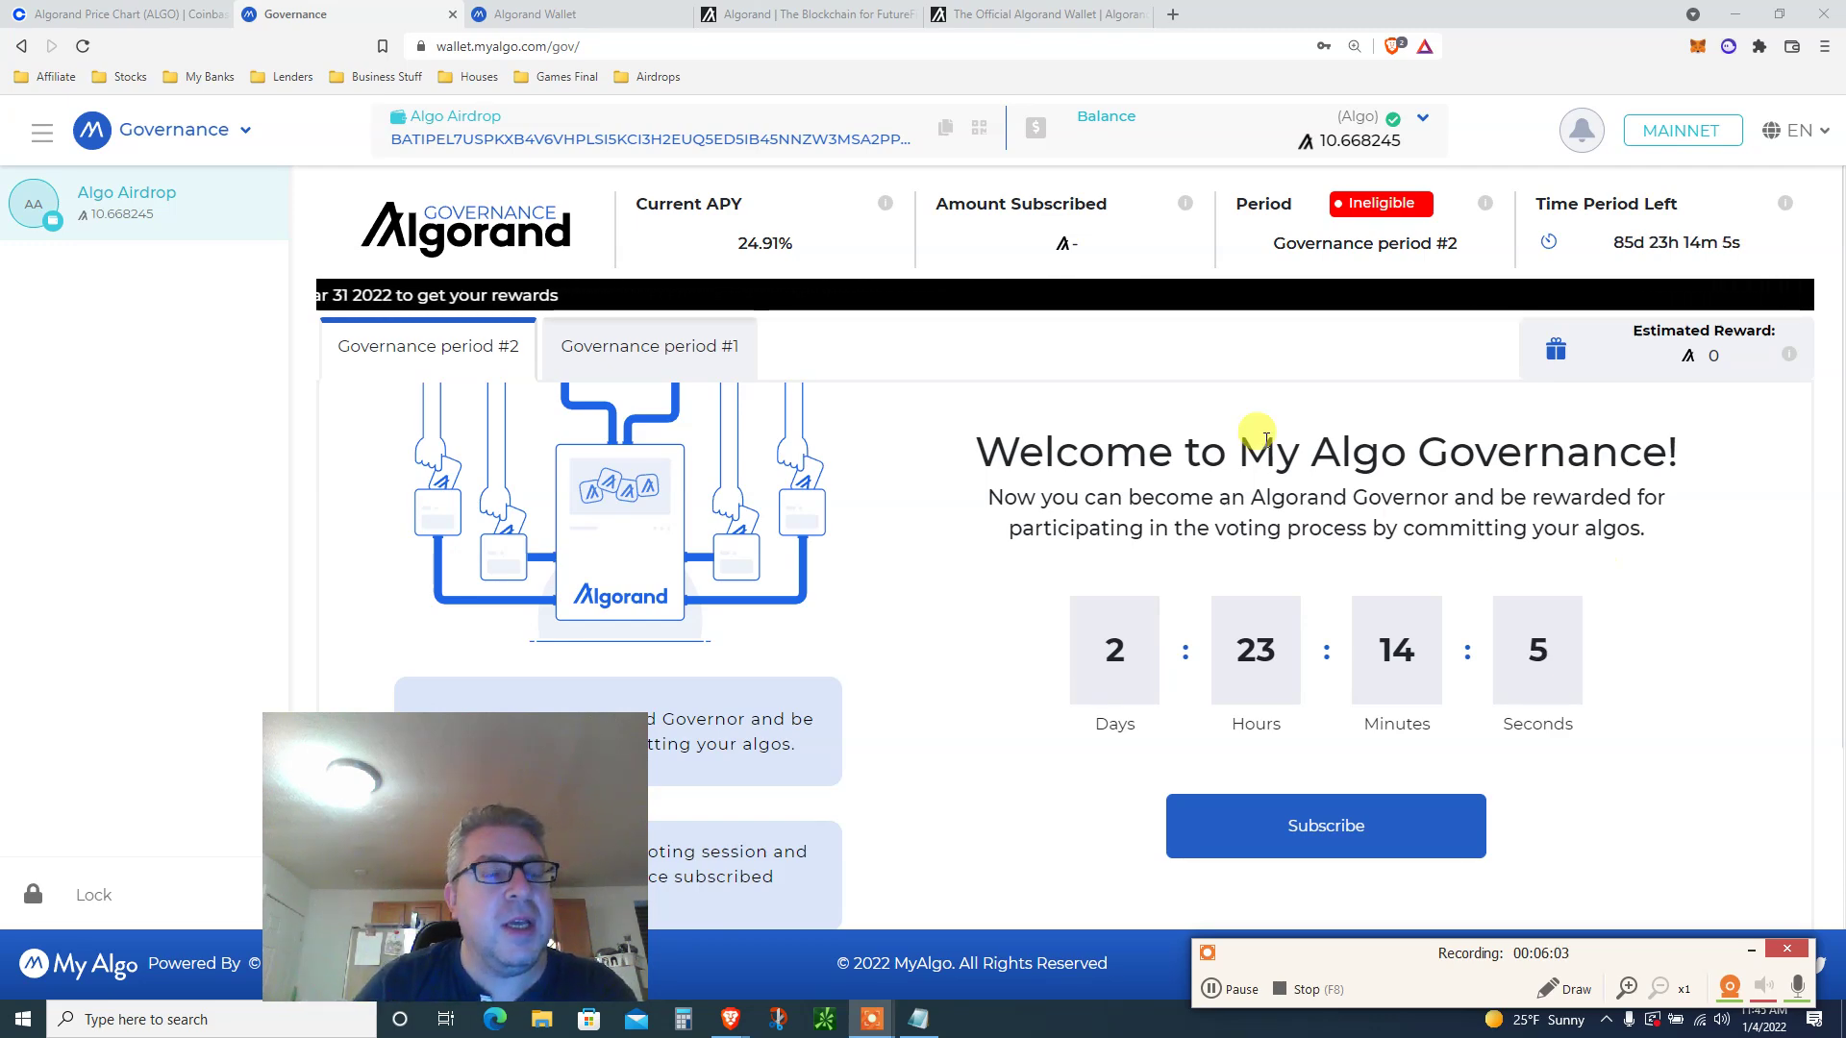
click(166, 129)
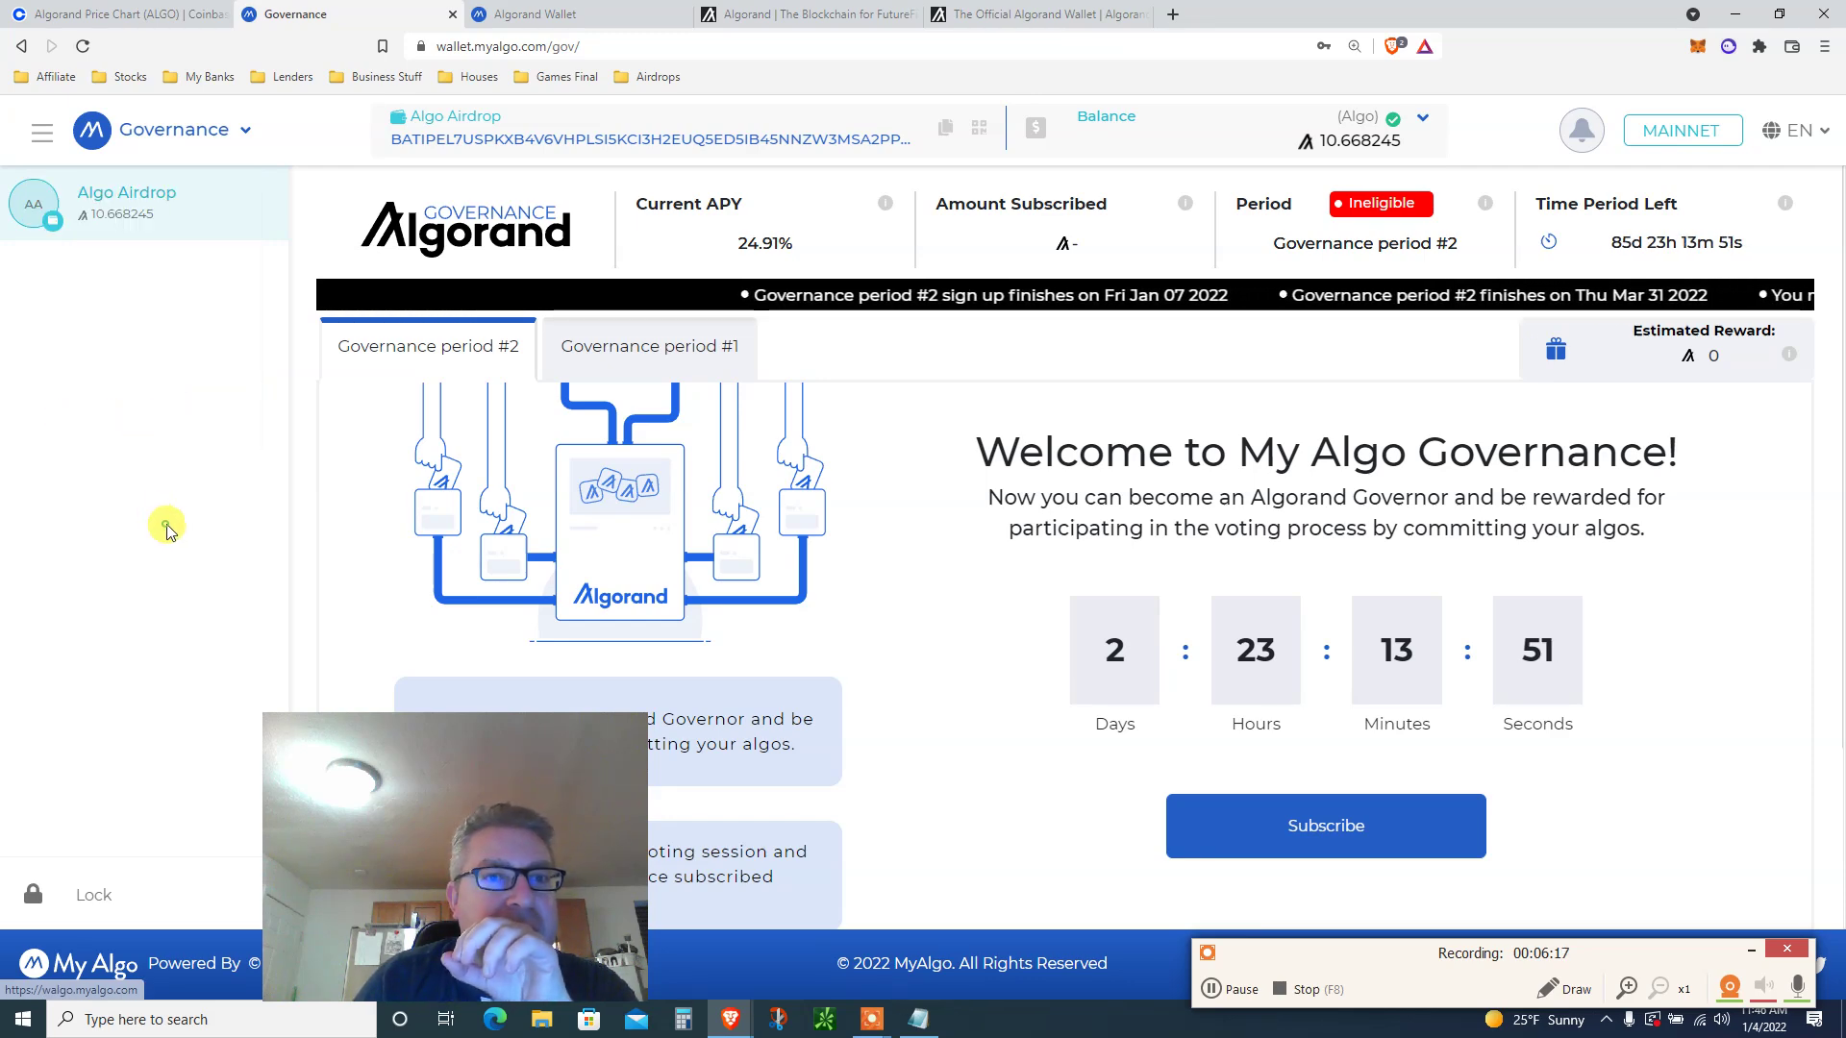
double_click(753, 243)
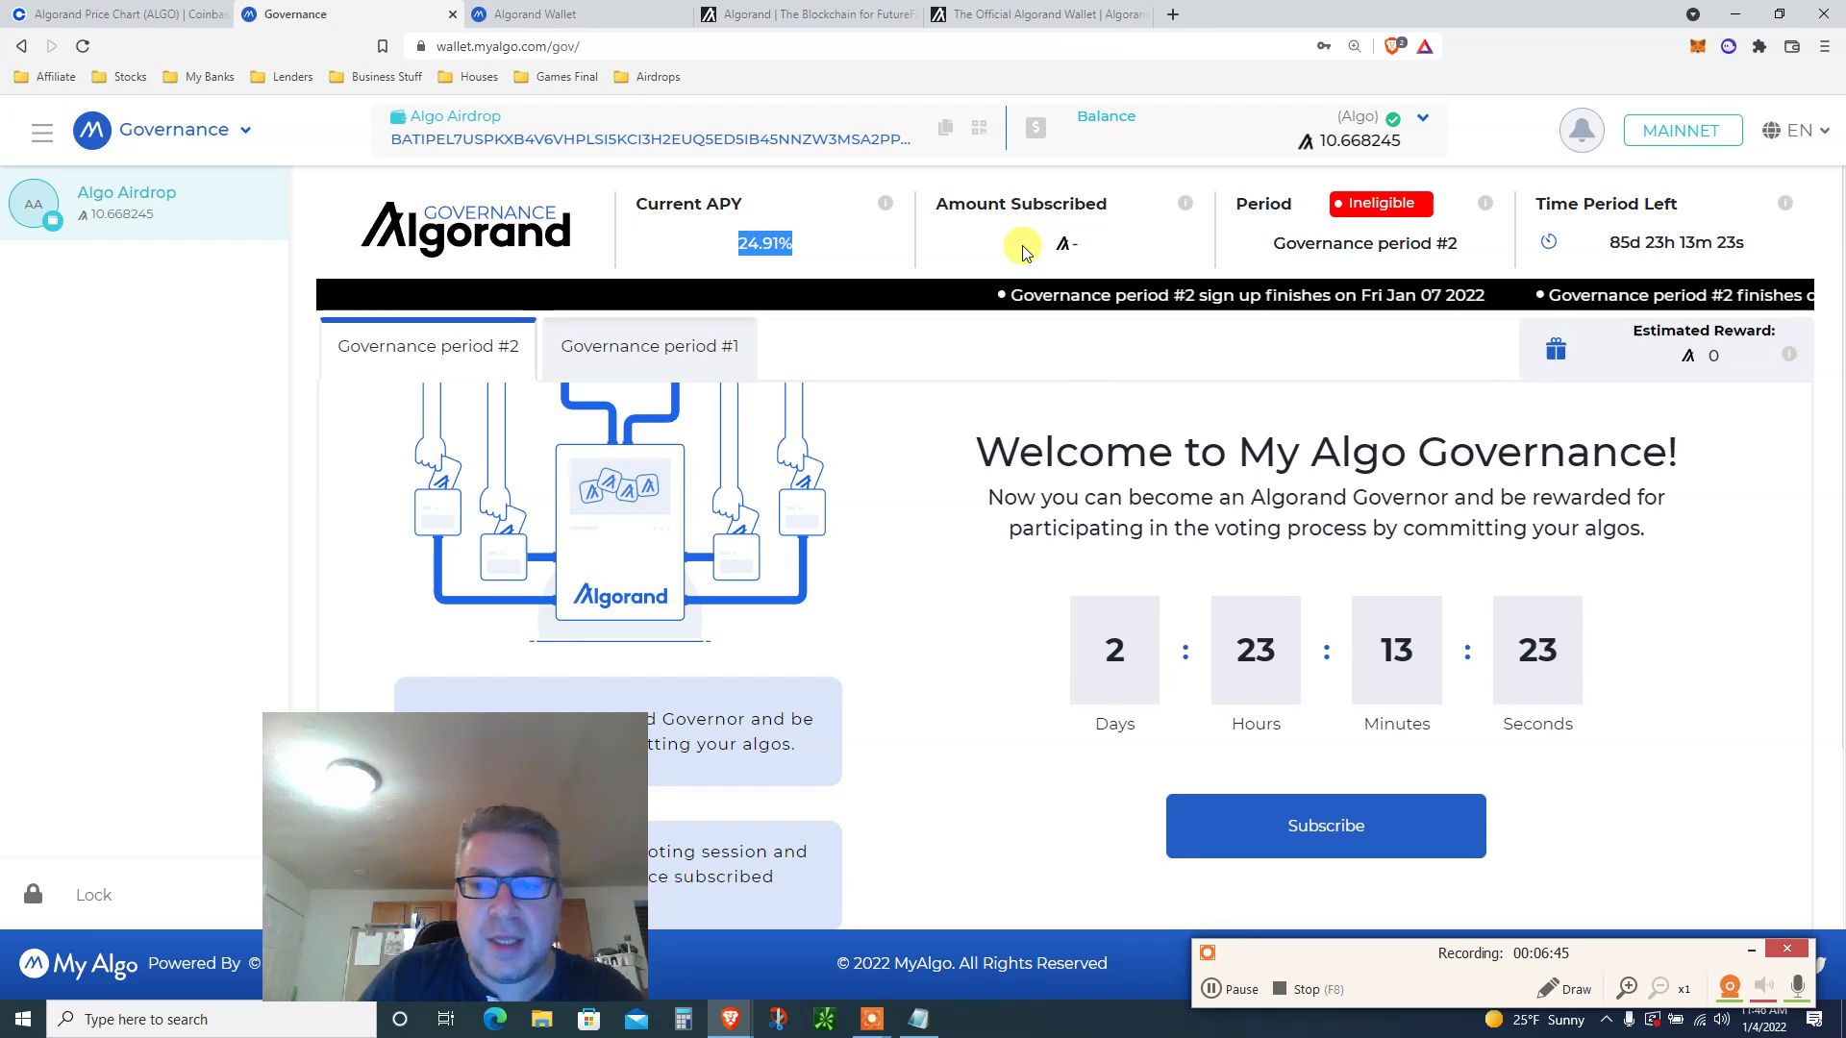
triple_click(1176, 437)
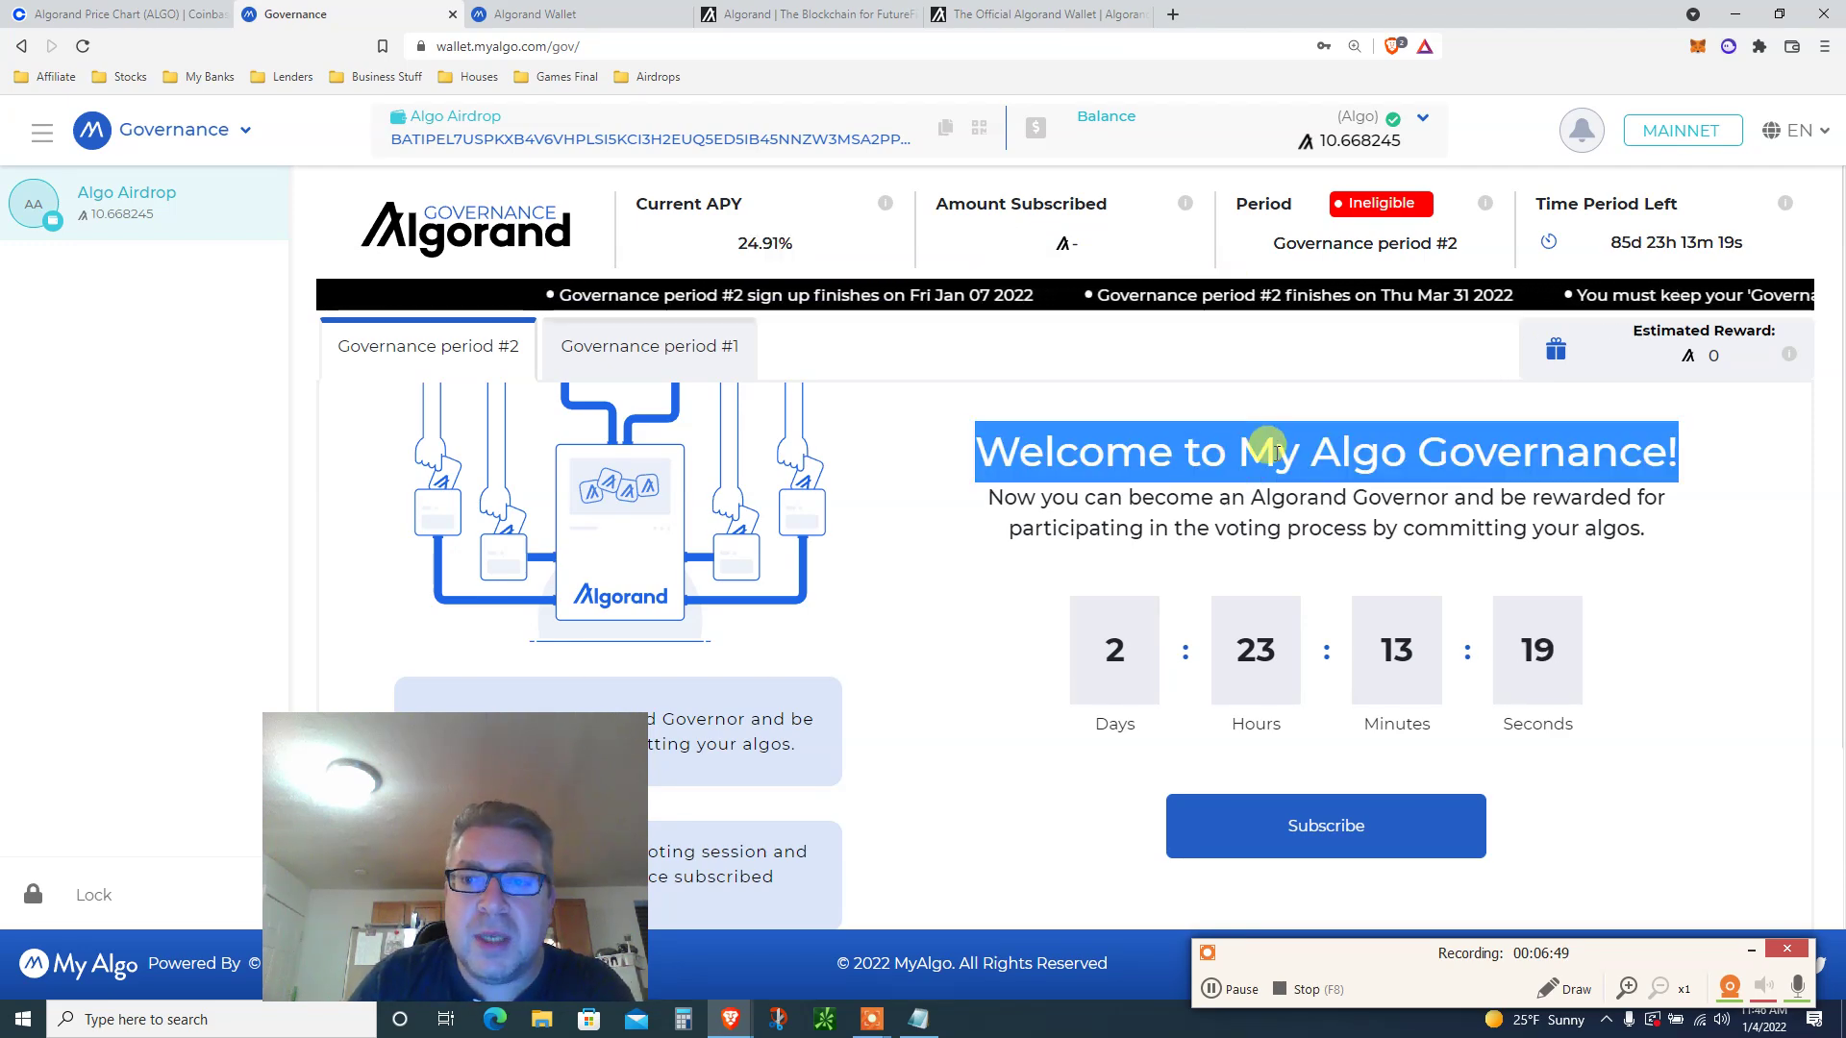
triple_click(1142, 497)
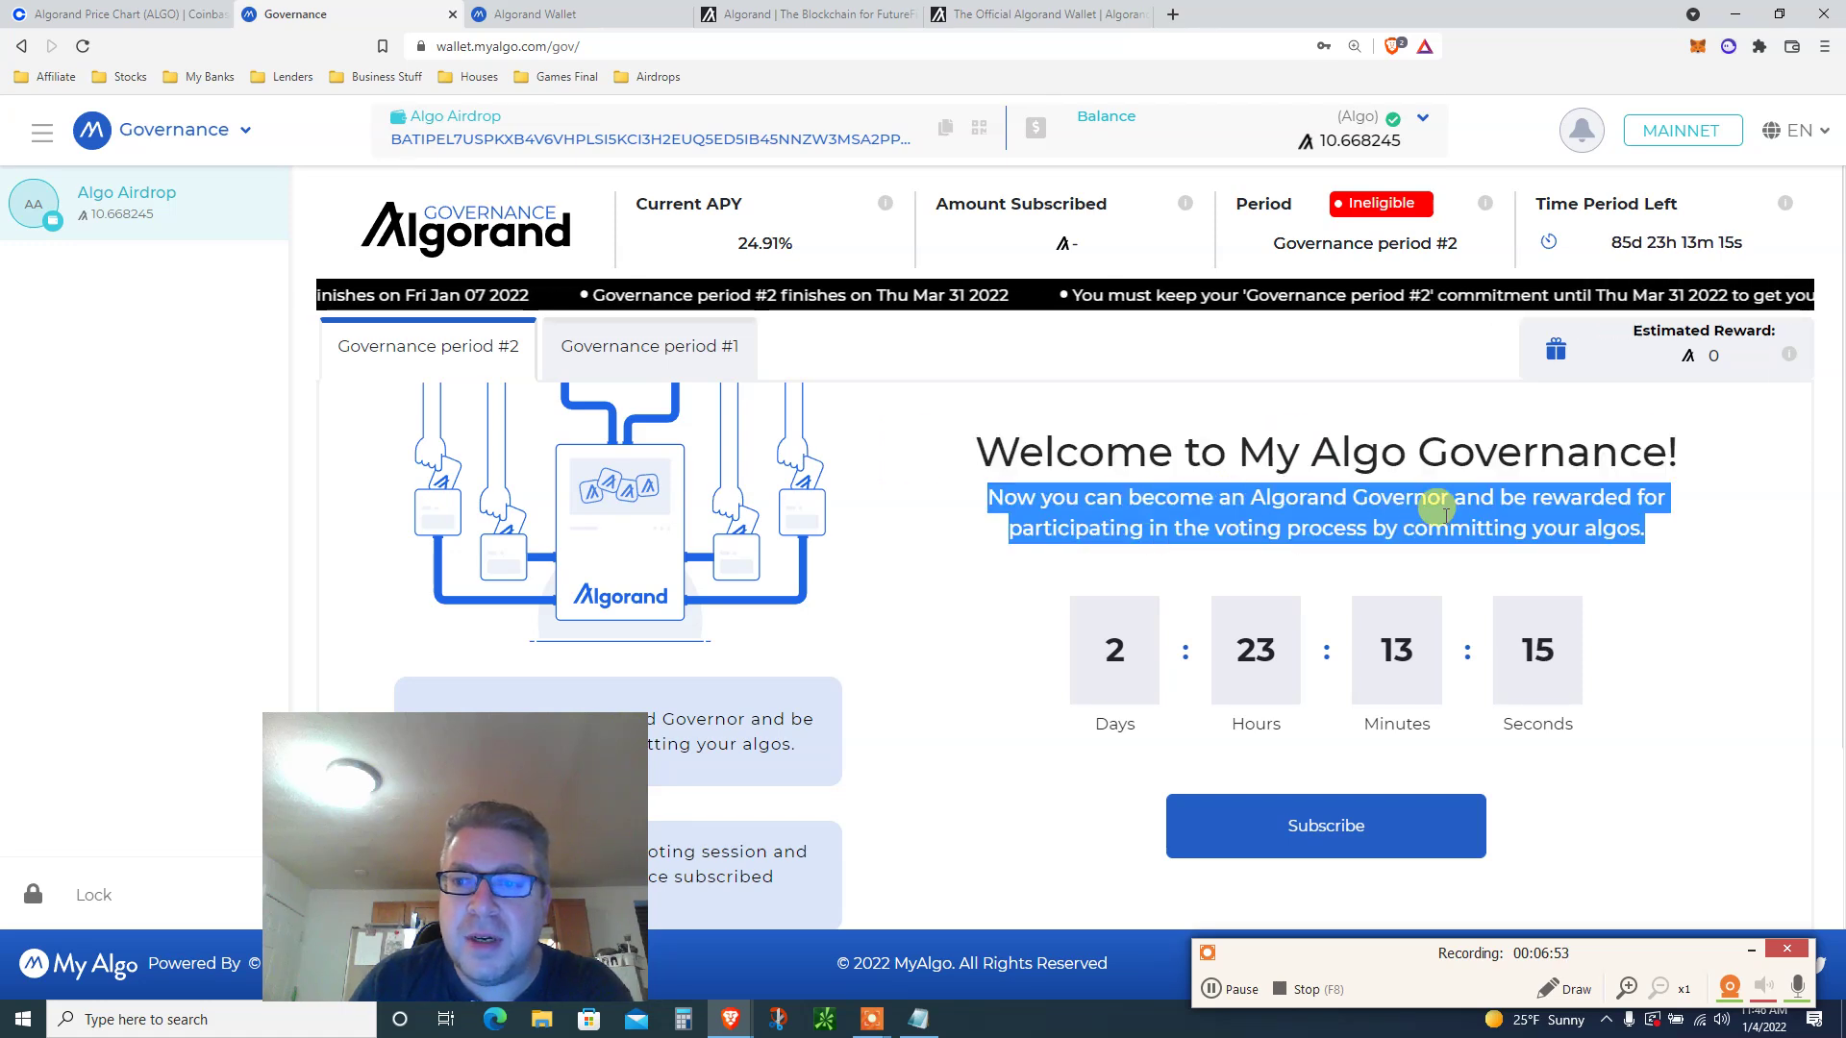
triple_click(1089, 523)
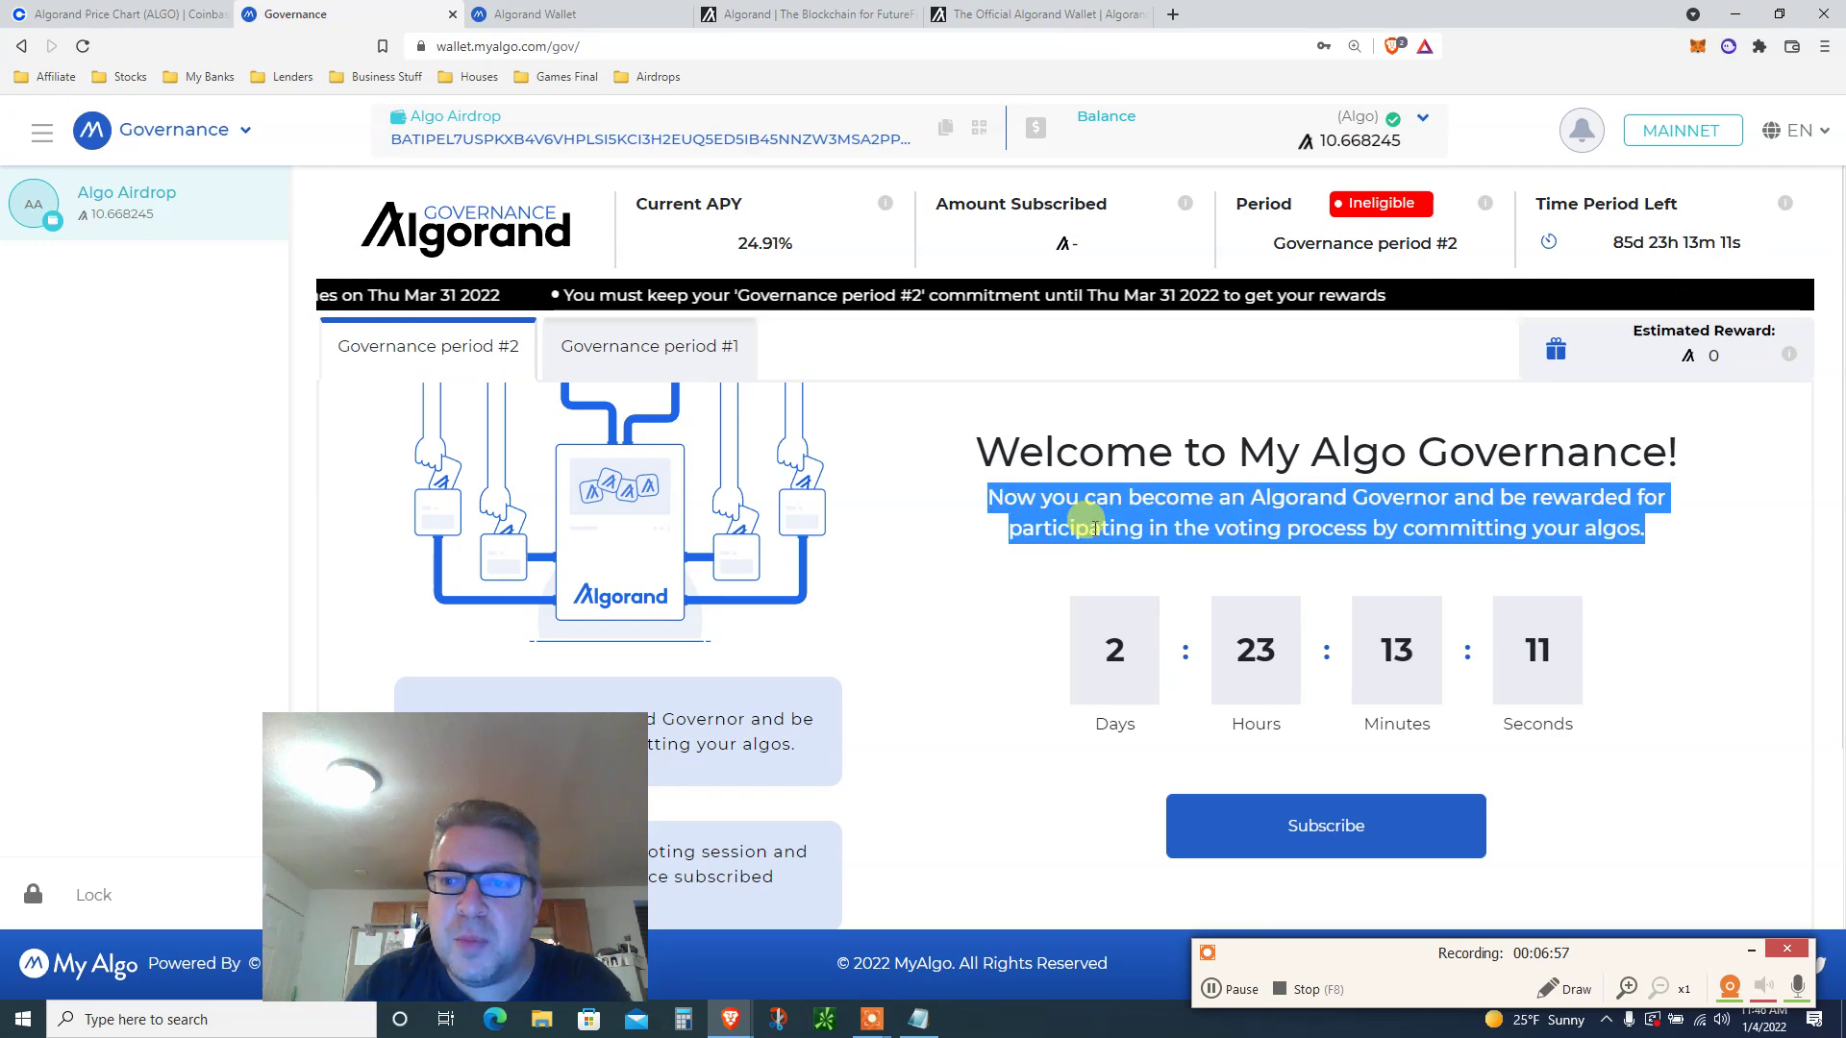
click(981, 650)
scroll(981, 653, down, 1)
drag(435, 846, 173, 841)
triple_click(613, 704)
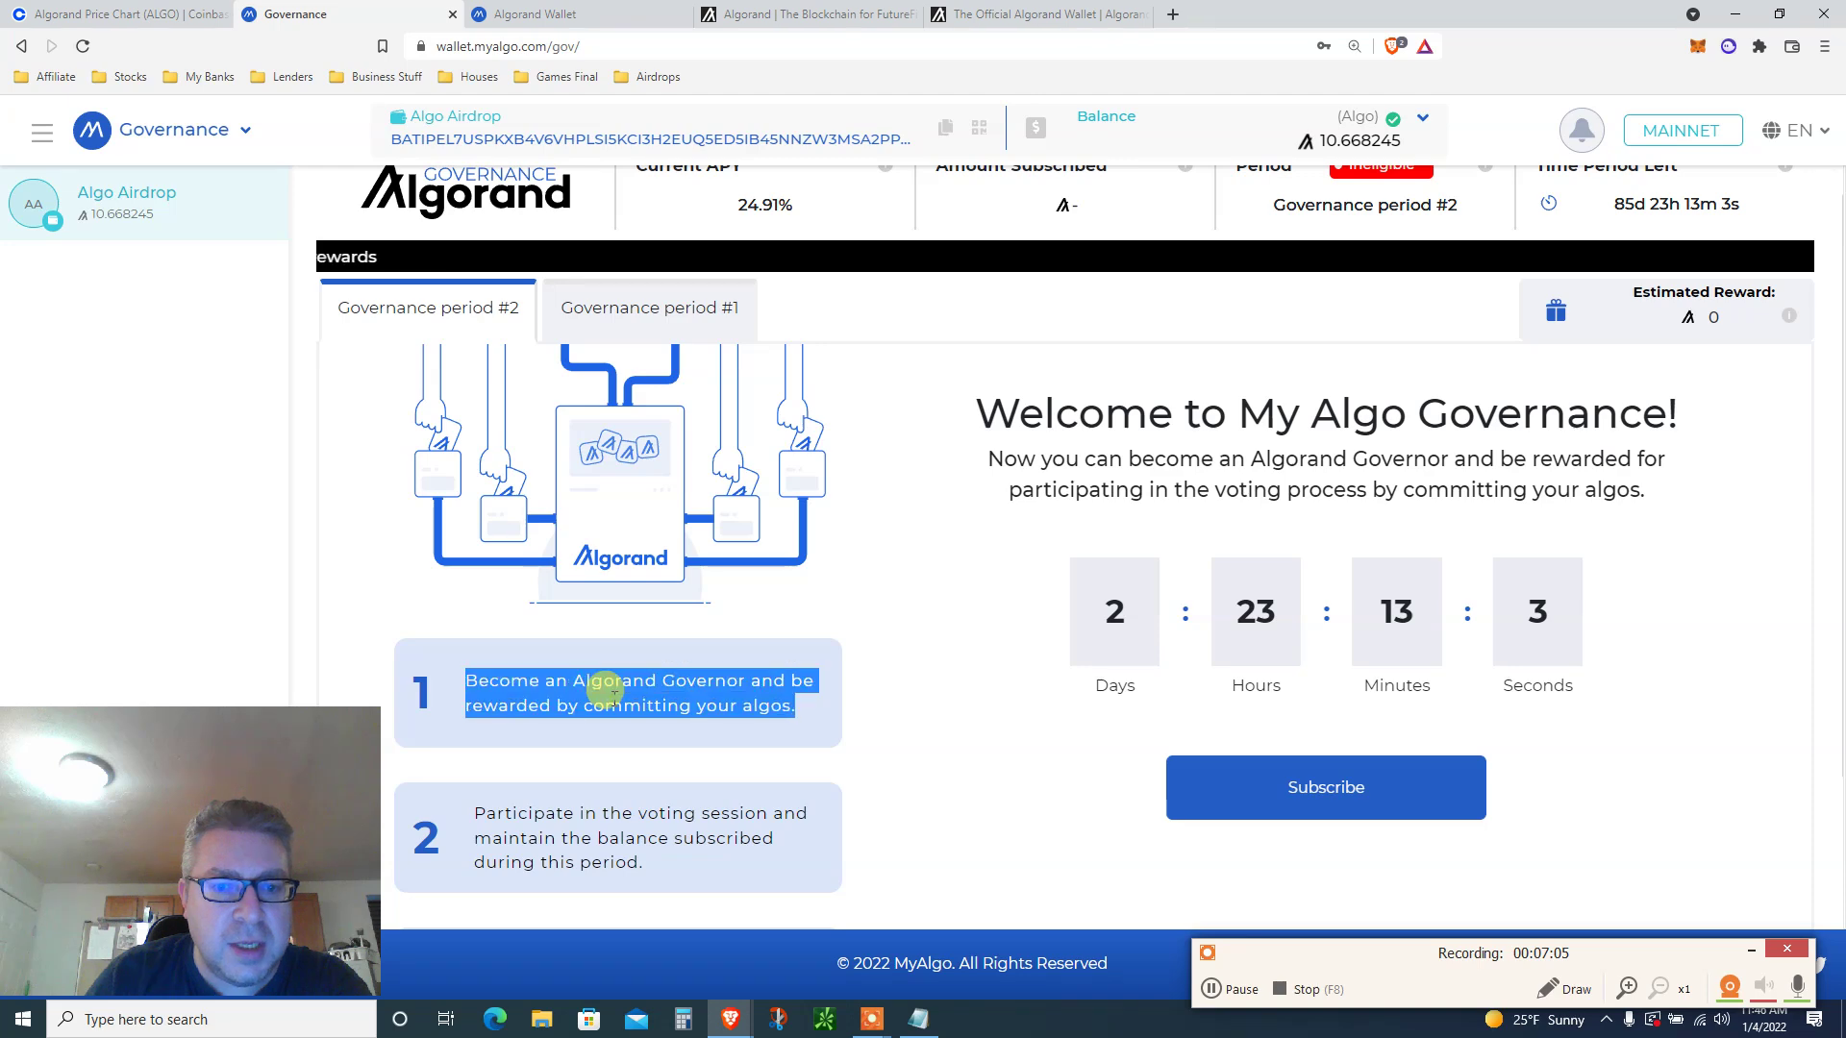
triple_click(551, 829)
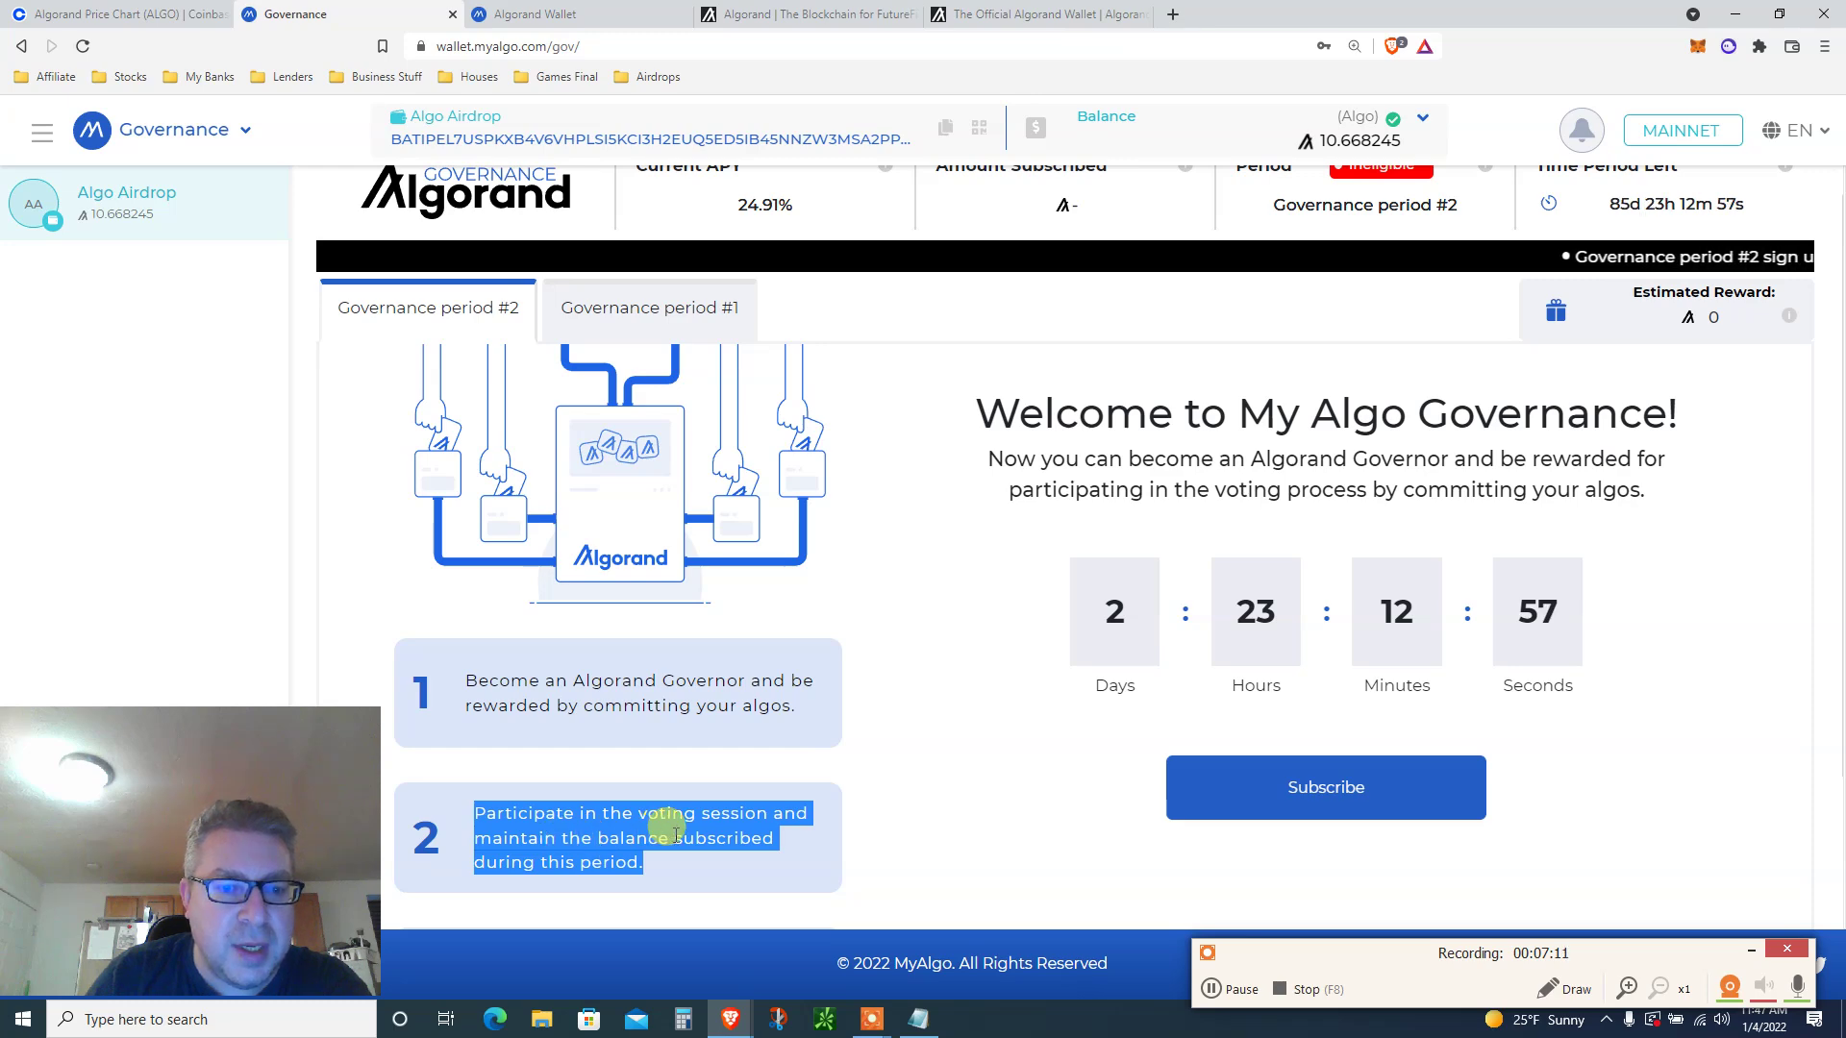
click(961, 784)
scroll(964, 782, down, 2)
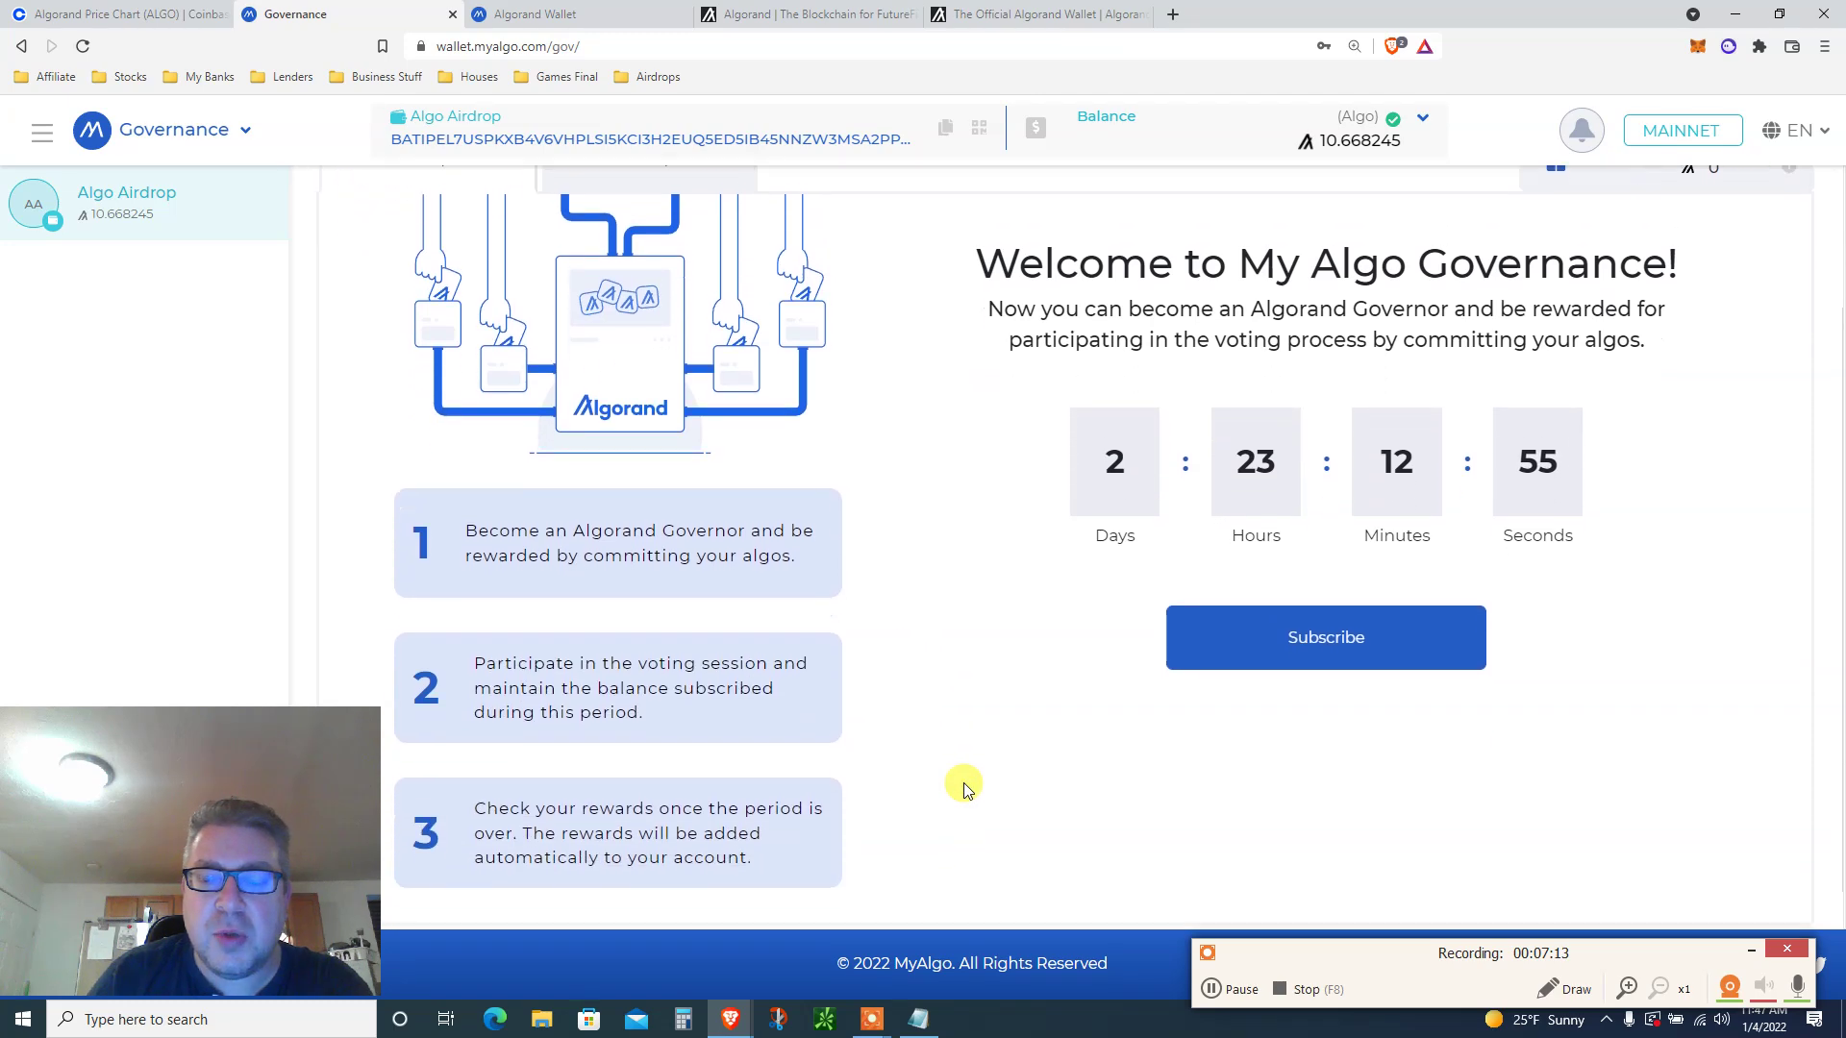
scroll(963, 783, up, 1)
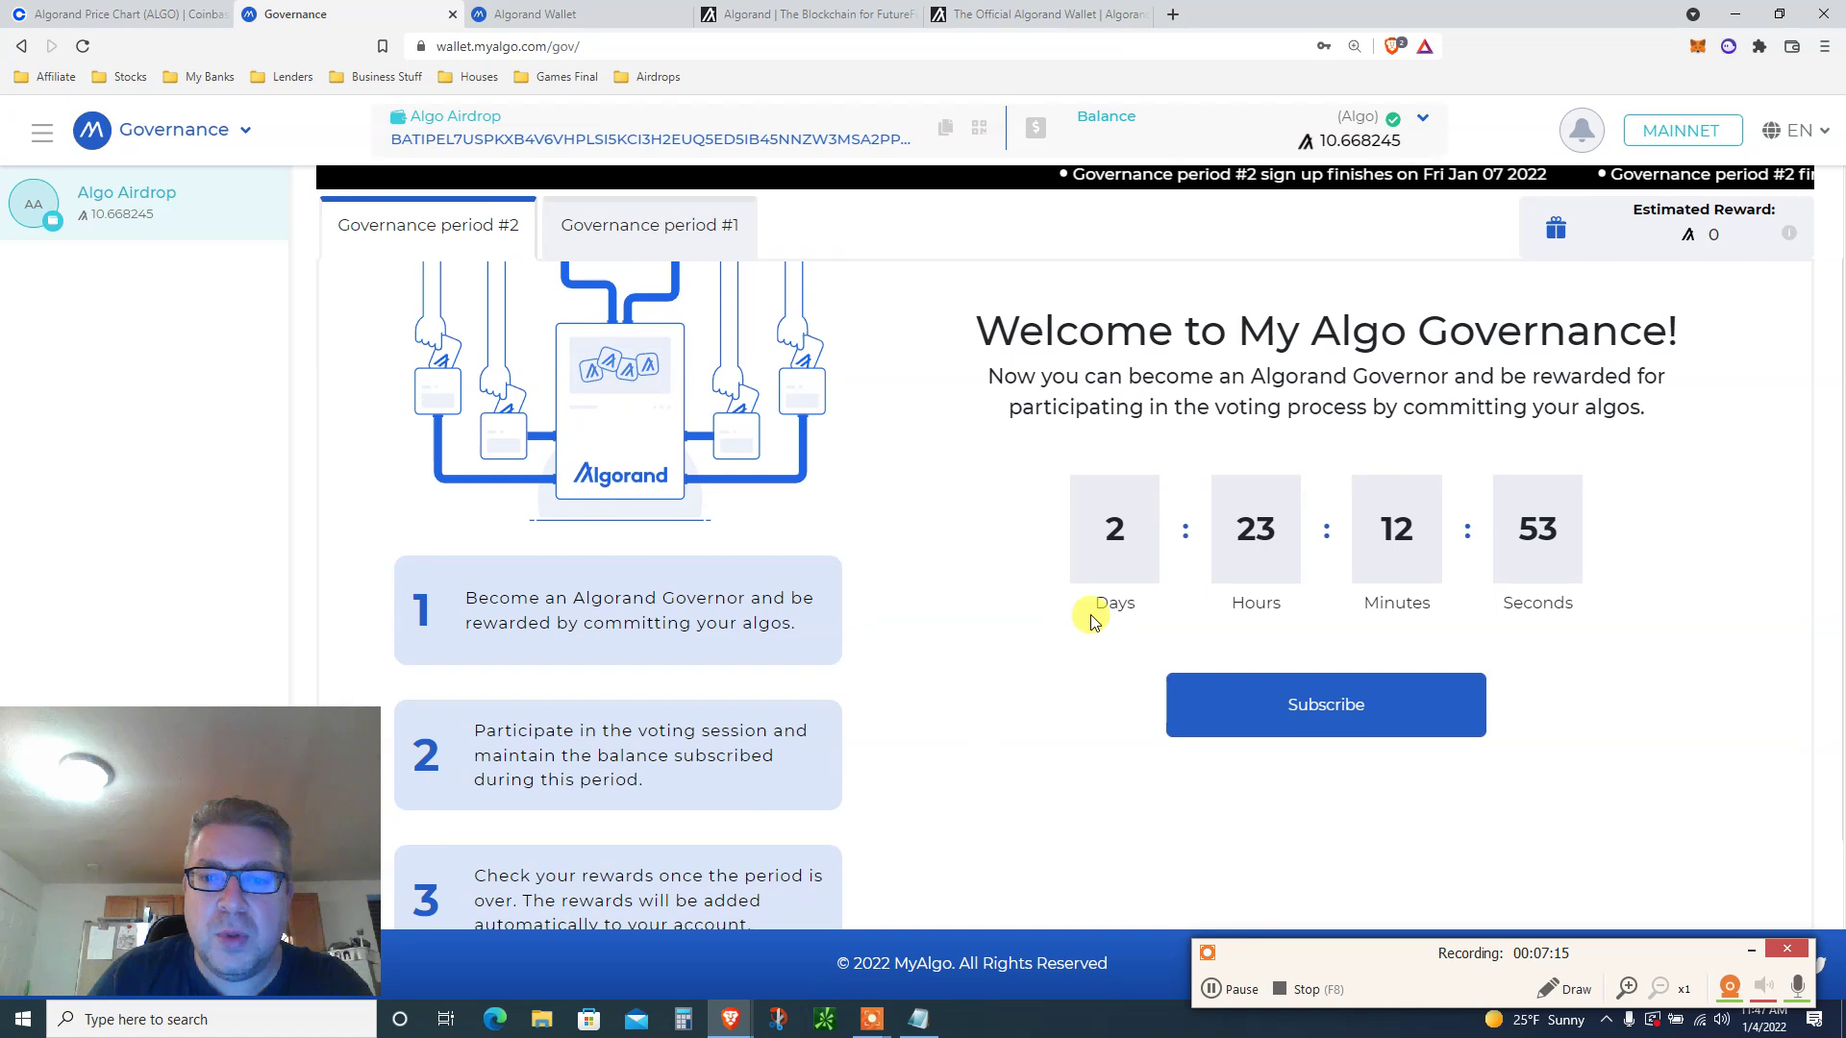
scroll(1019, 663, up, 1)
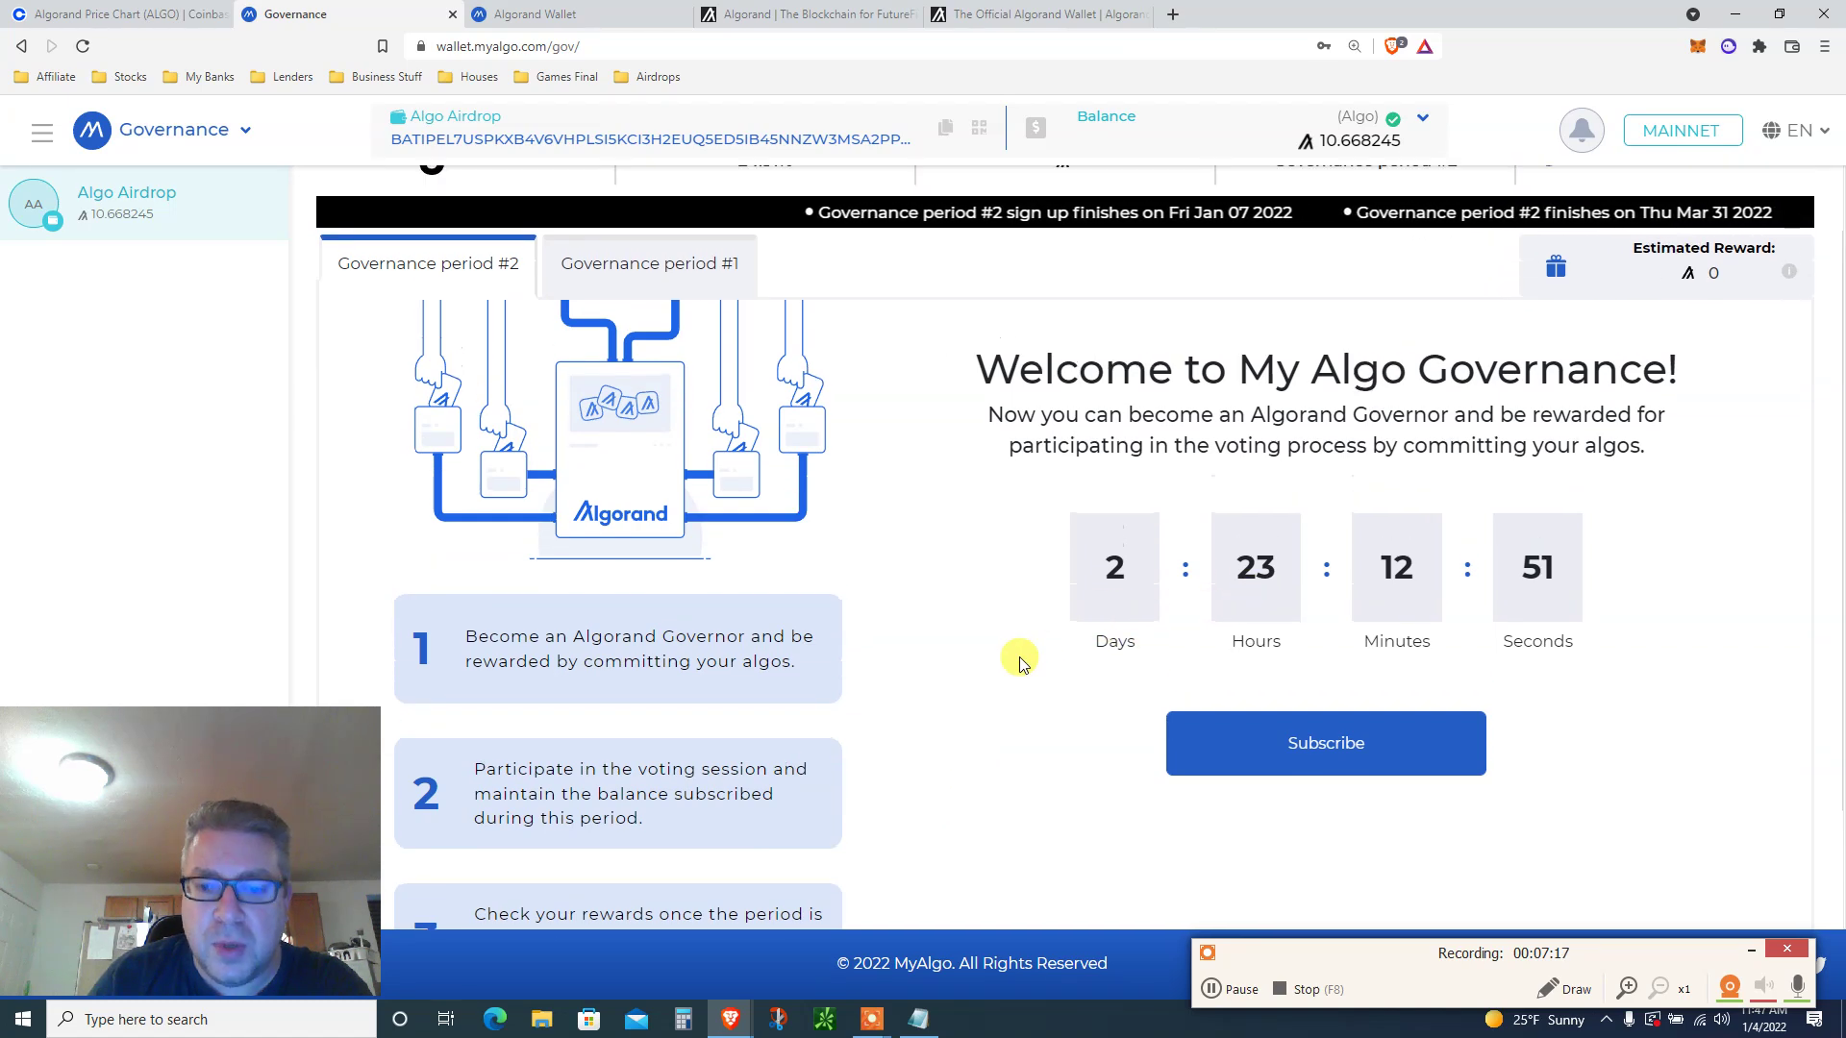
scroll(1019, 662, up, 1)
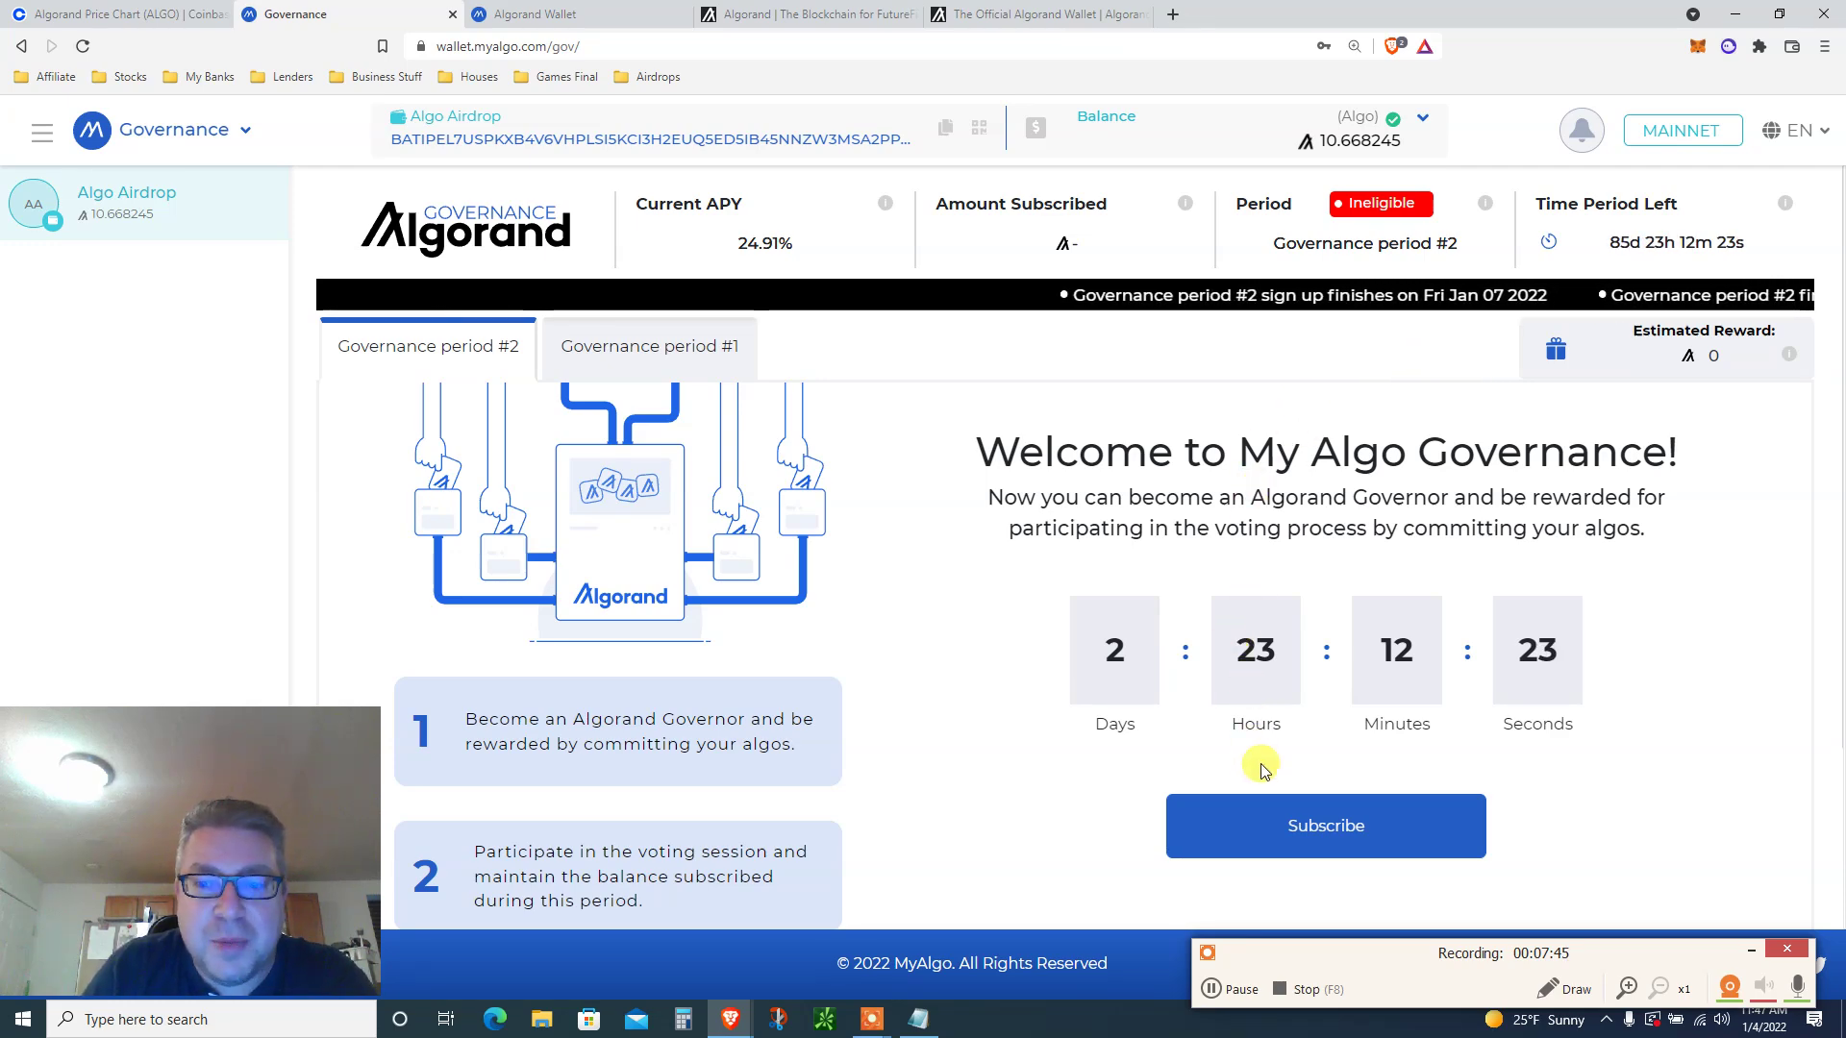
Subscribe 5 ALGO to governance period #2 and continue to the signing form with a 0.001 fee
click(1275, 824)
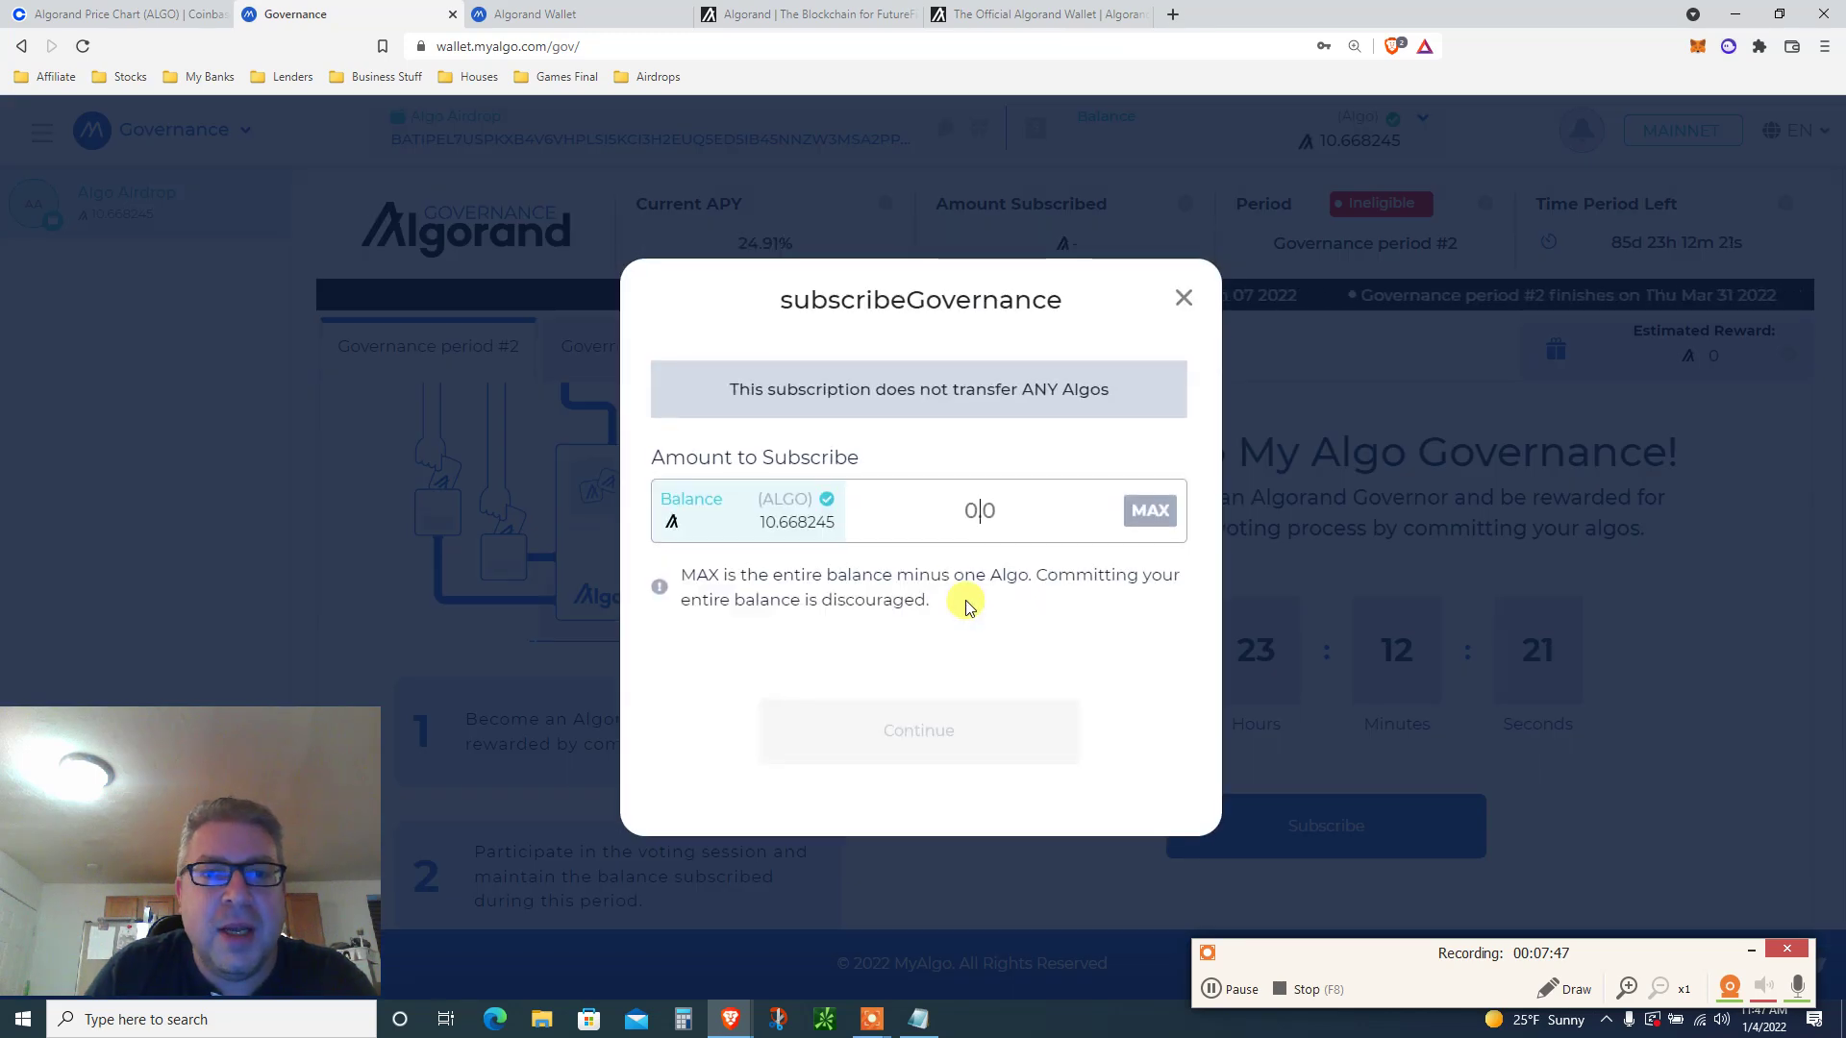
triple_click(854, 395)
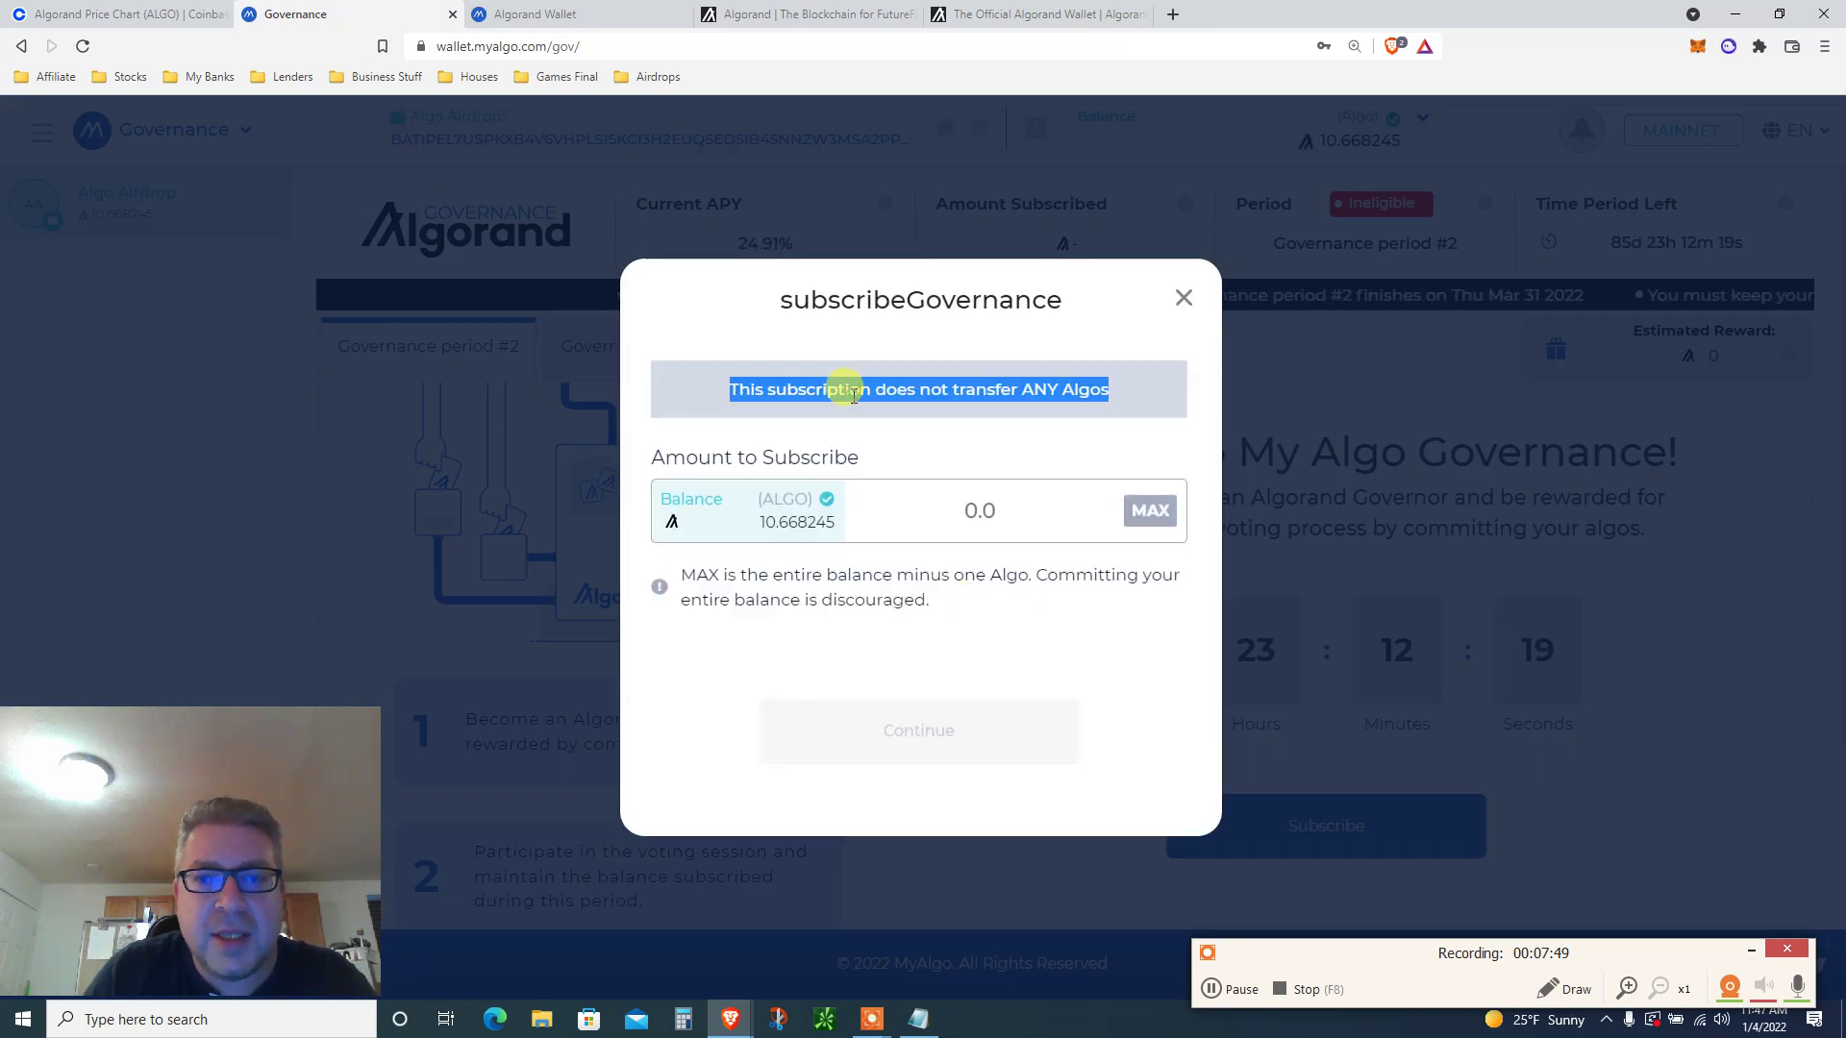
click(934, 390)
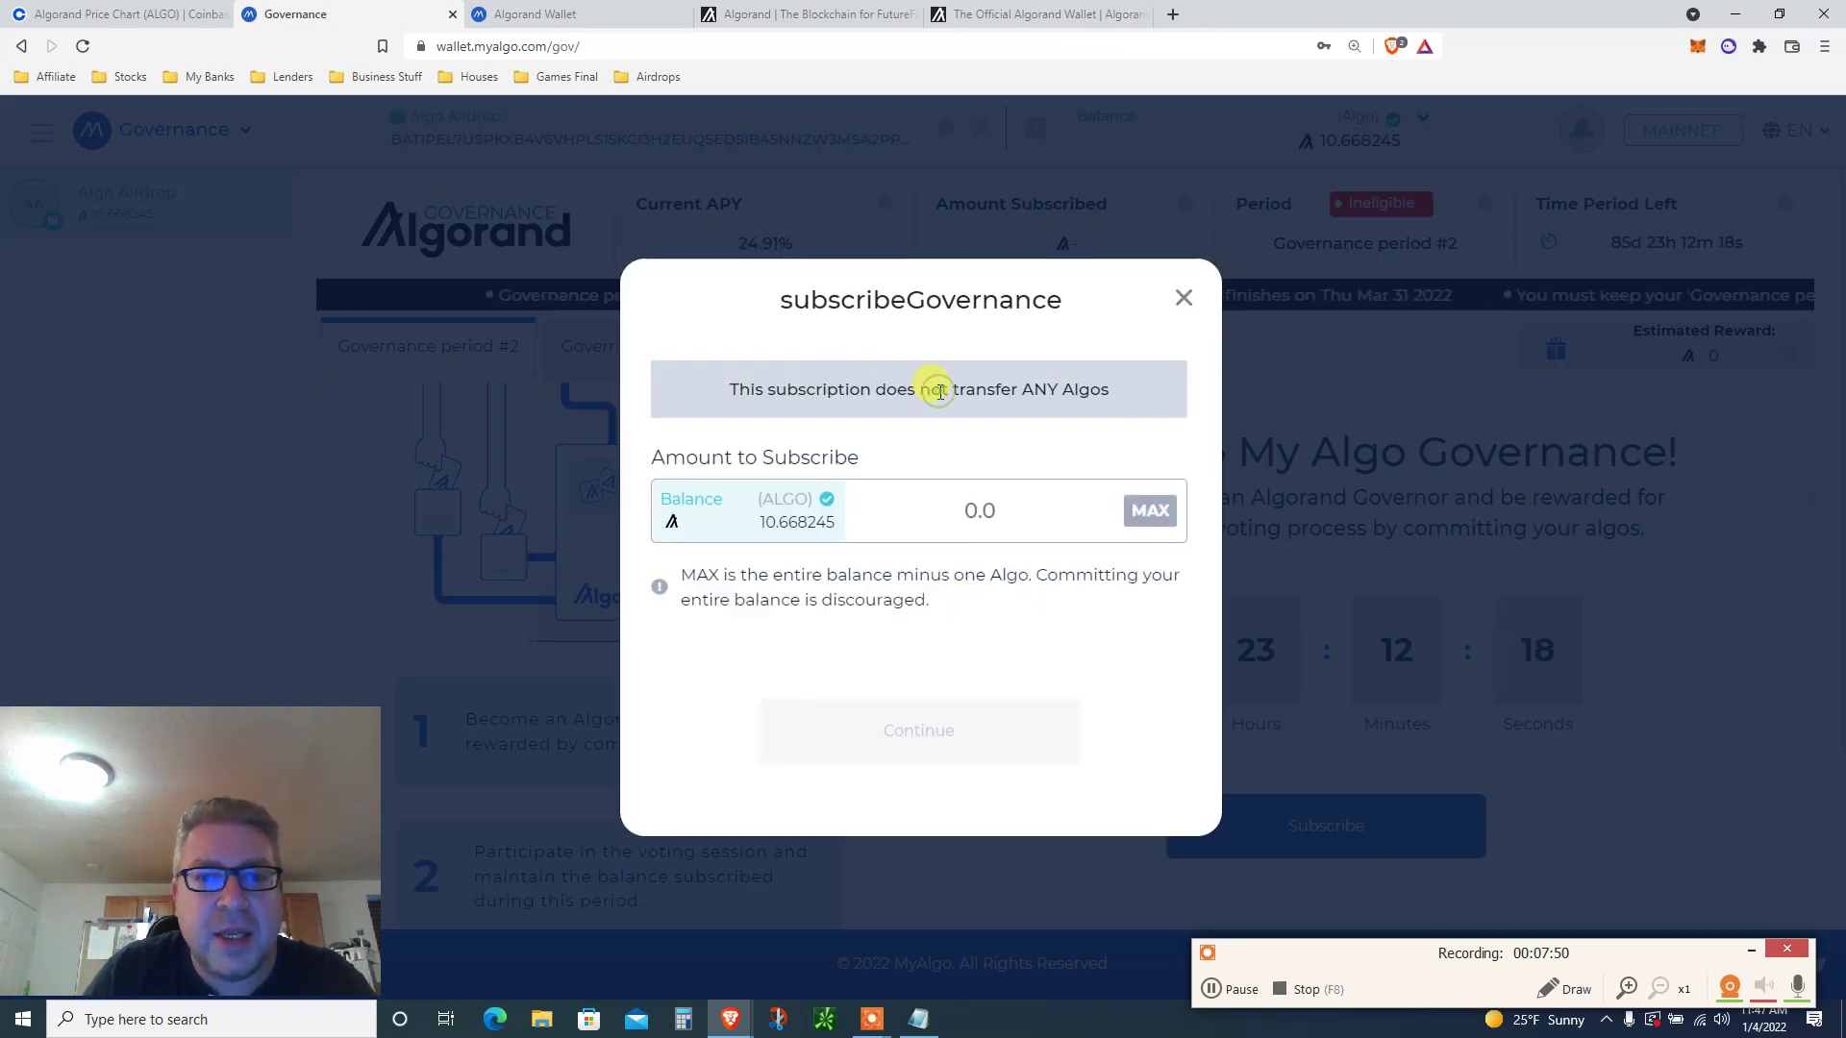
click(1150, 515)
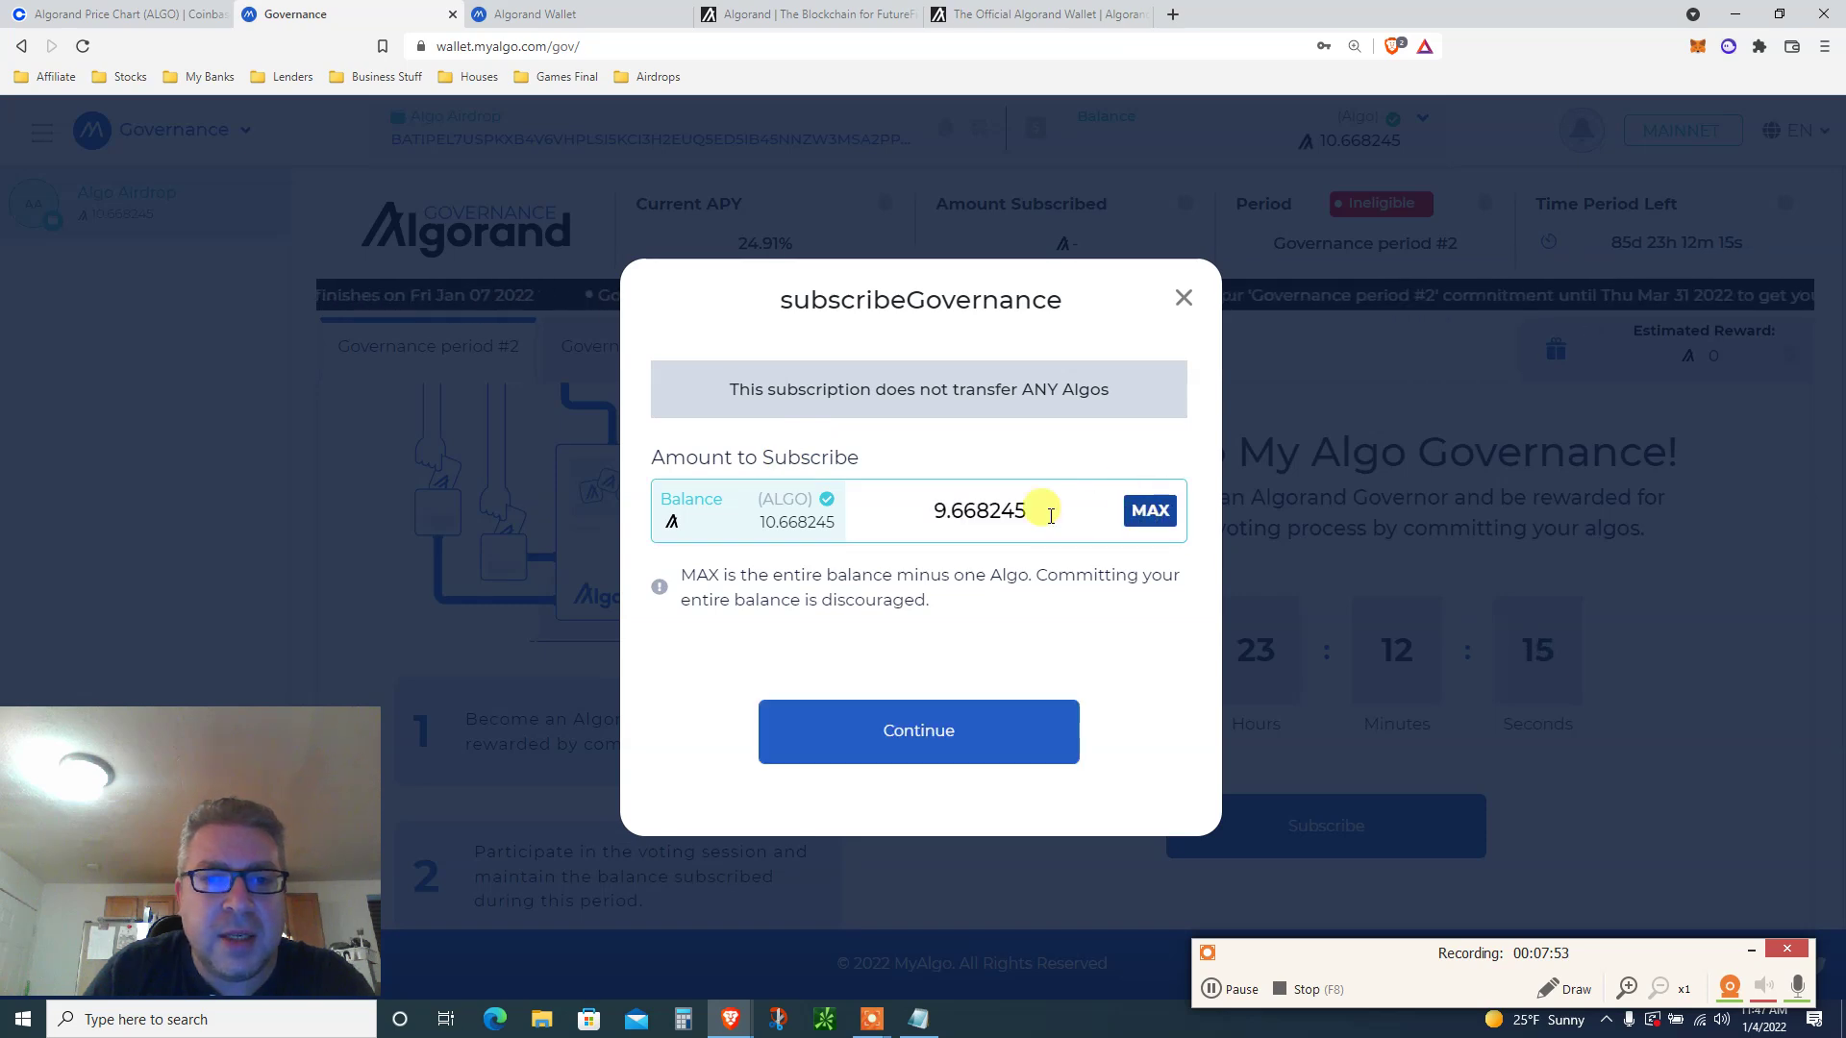
double_click(955, 512)
text(5)
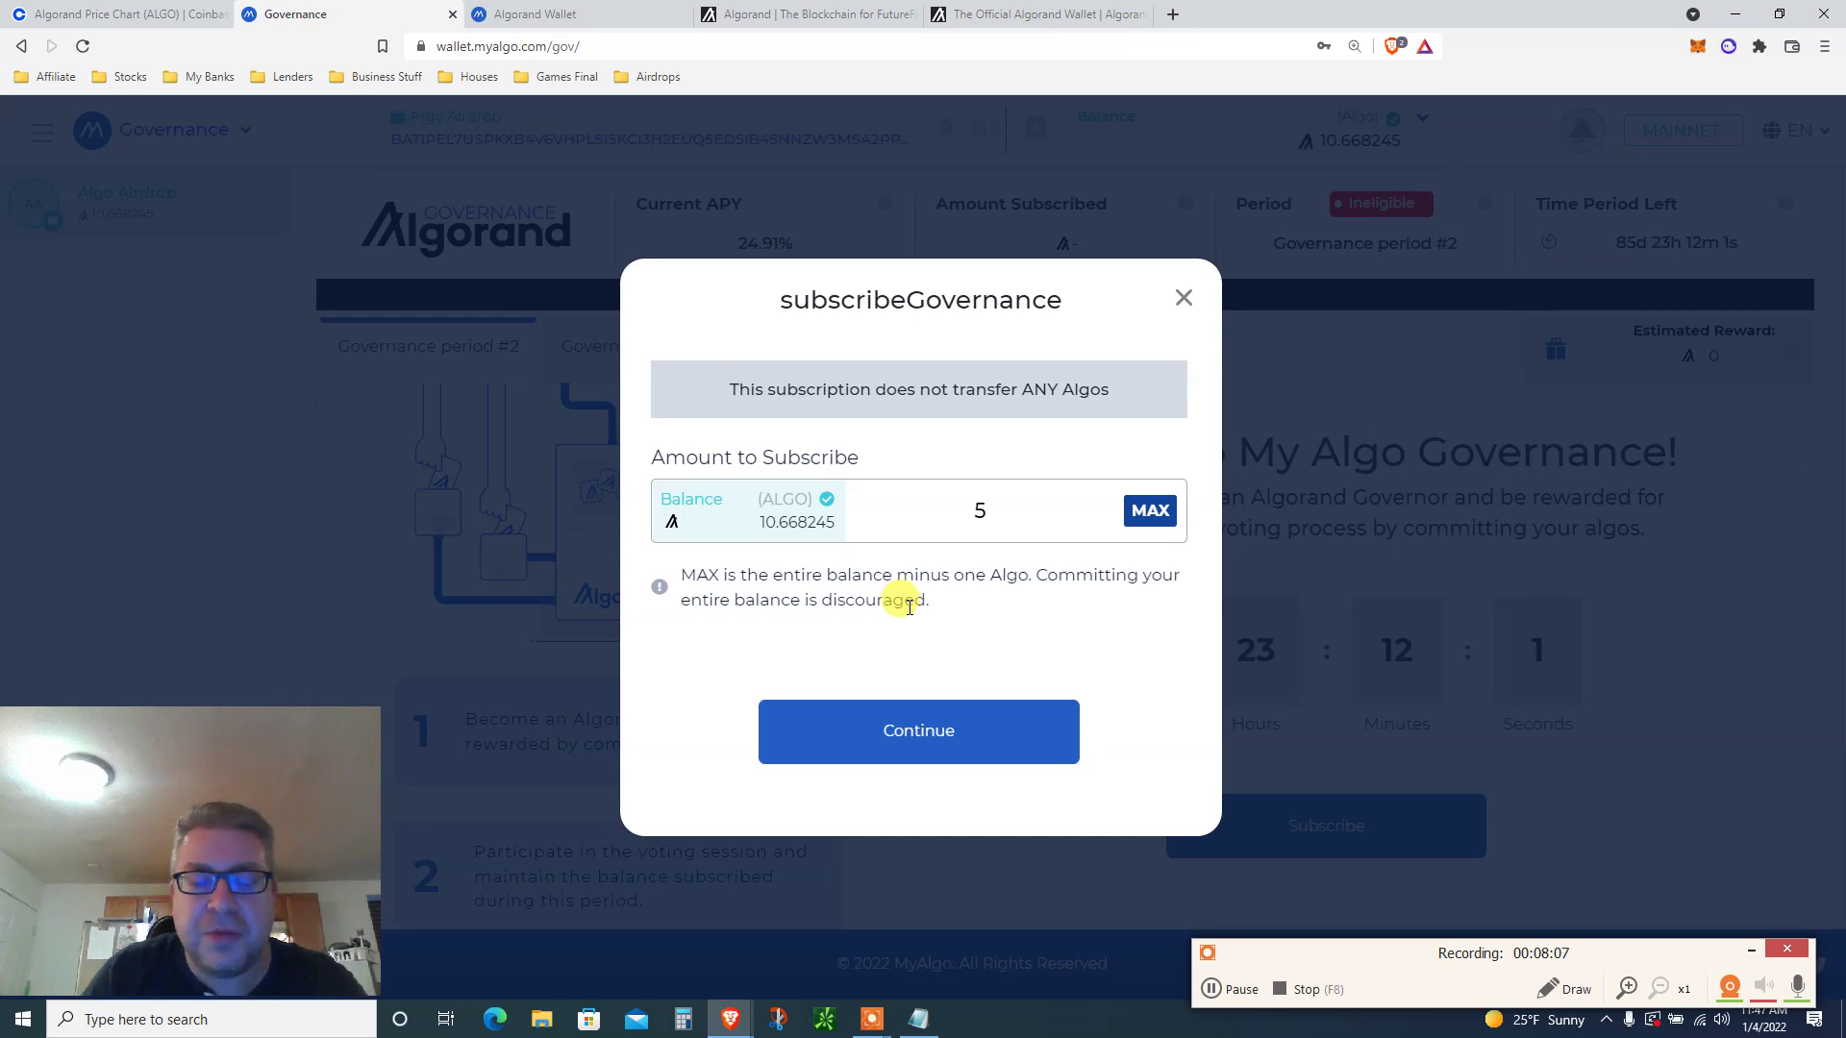
click(860, 733)
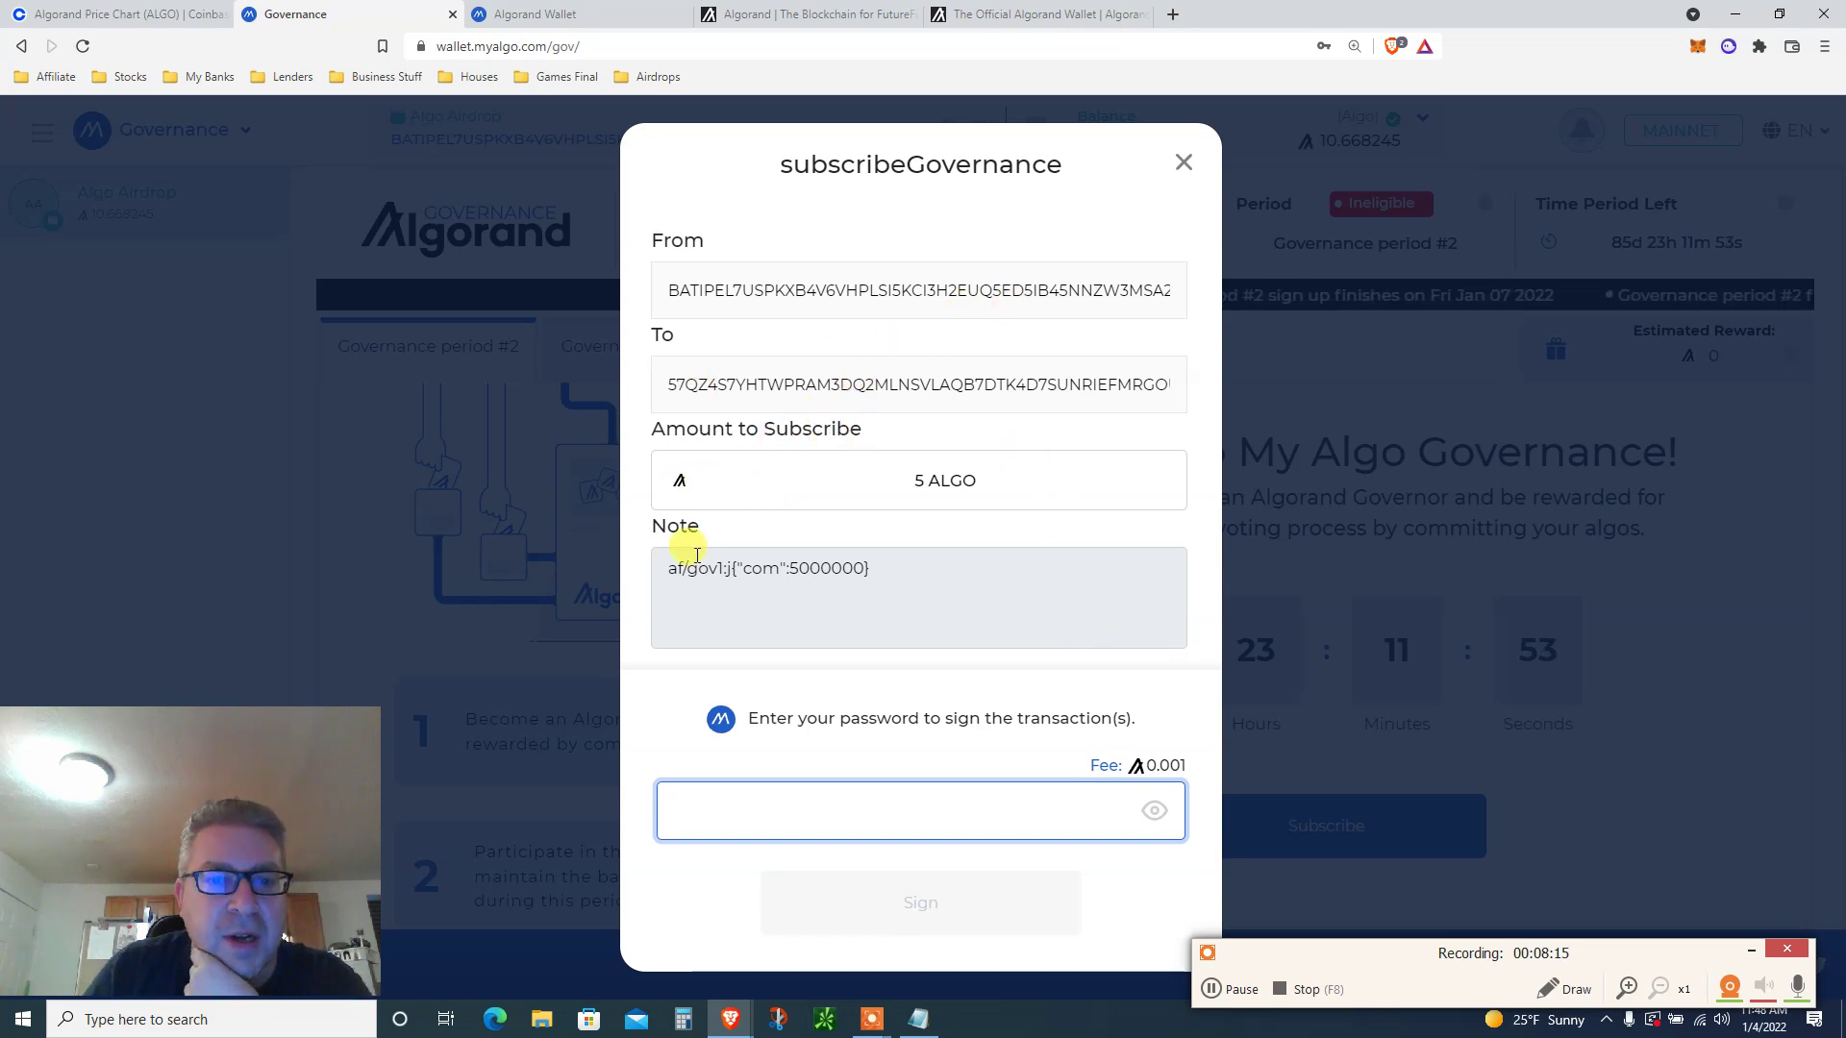
Sign the subscription with the saved password so the wallet shows 5 ALGO subscribed and Eligible
click(874, 806)
click(814, 870)
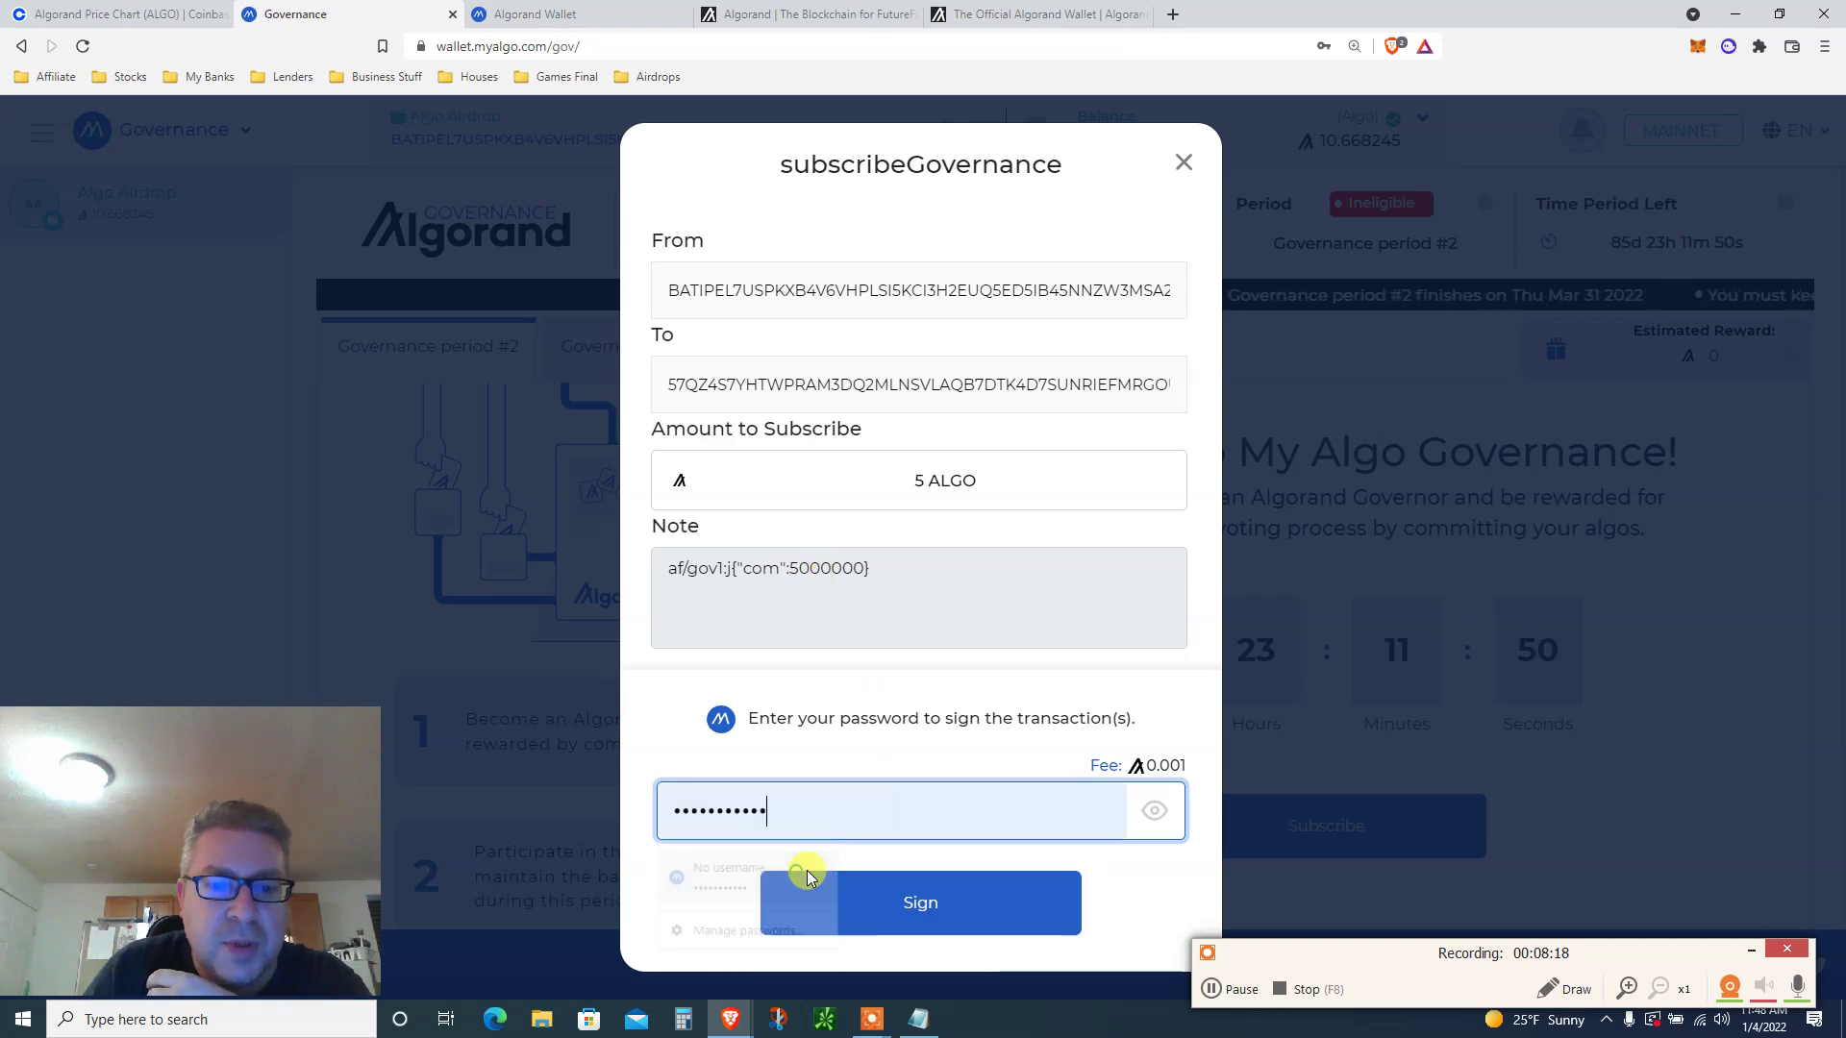
click(914, 904)
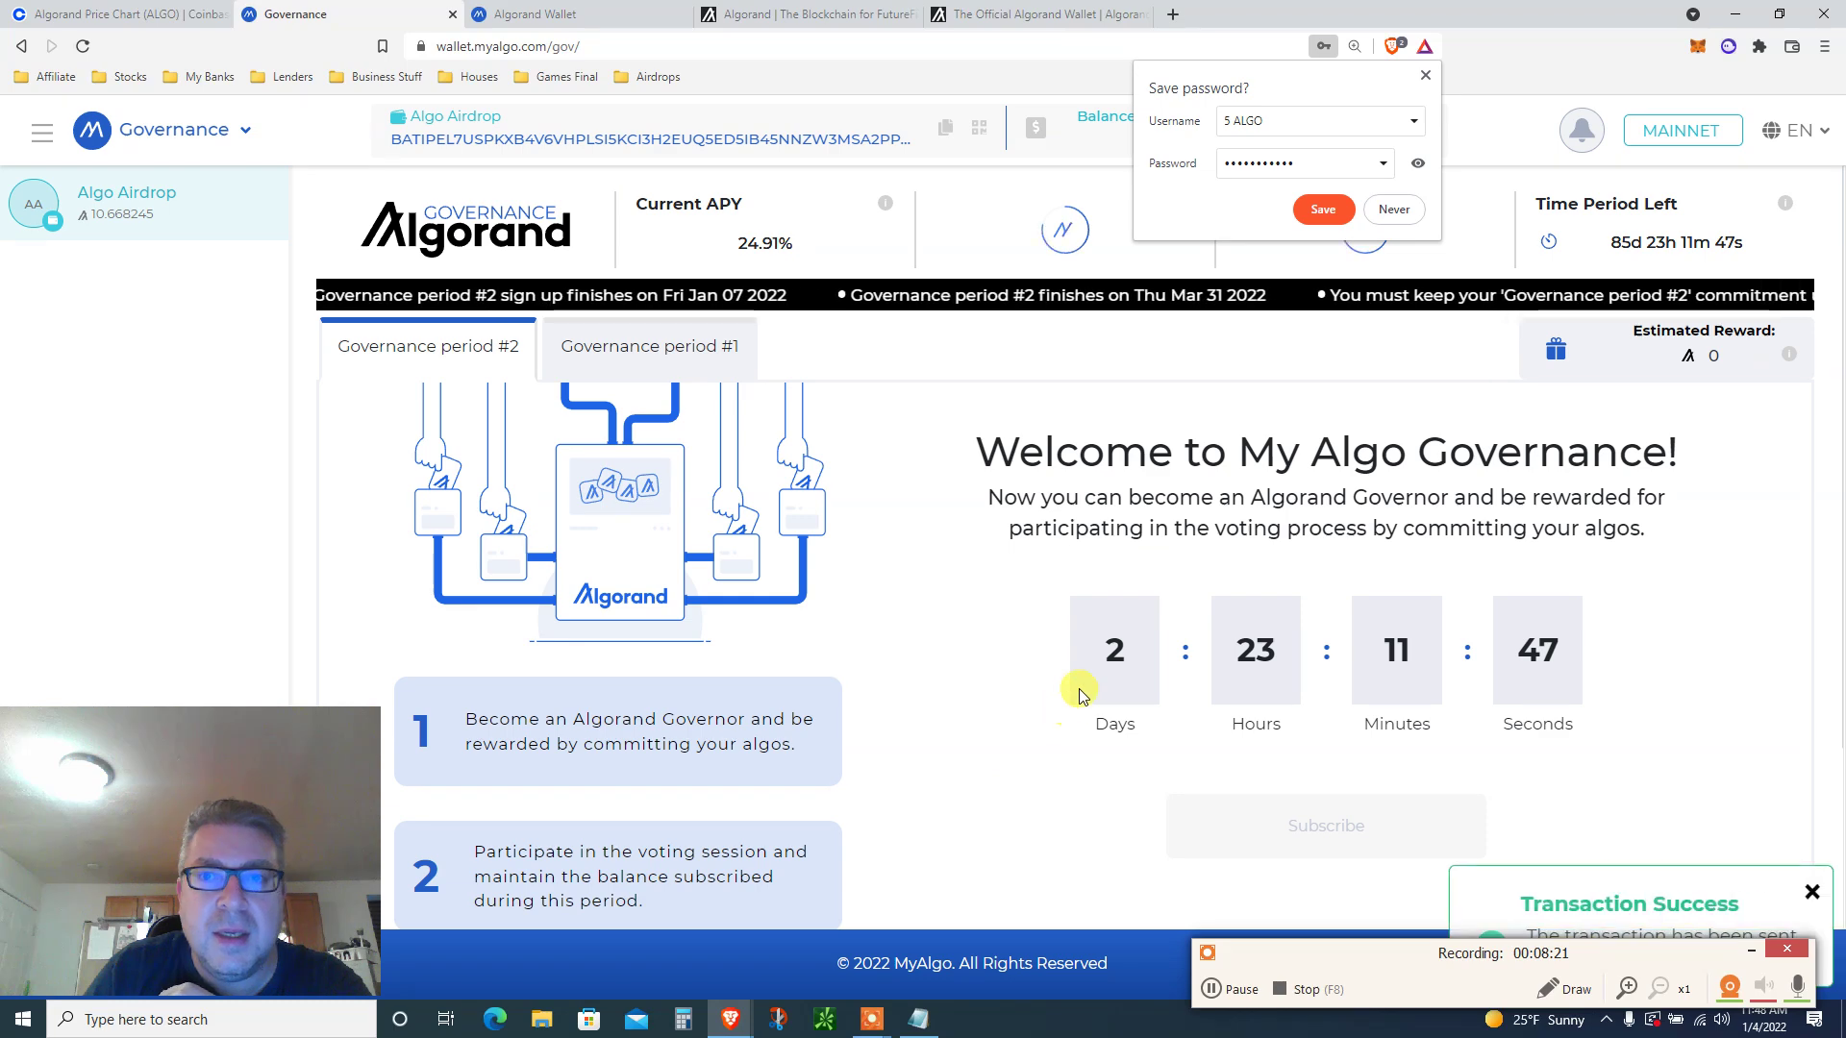
click(1317, 216)
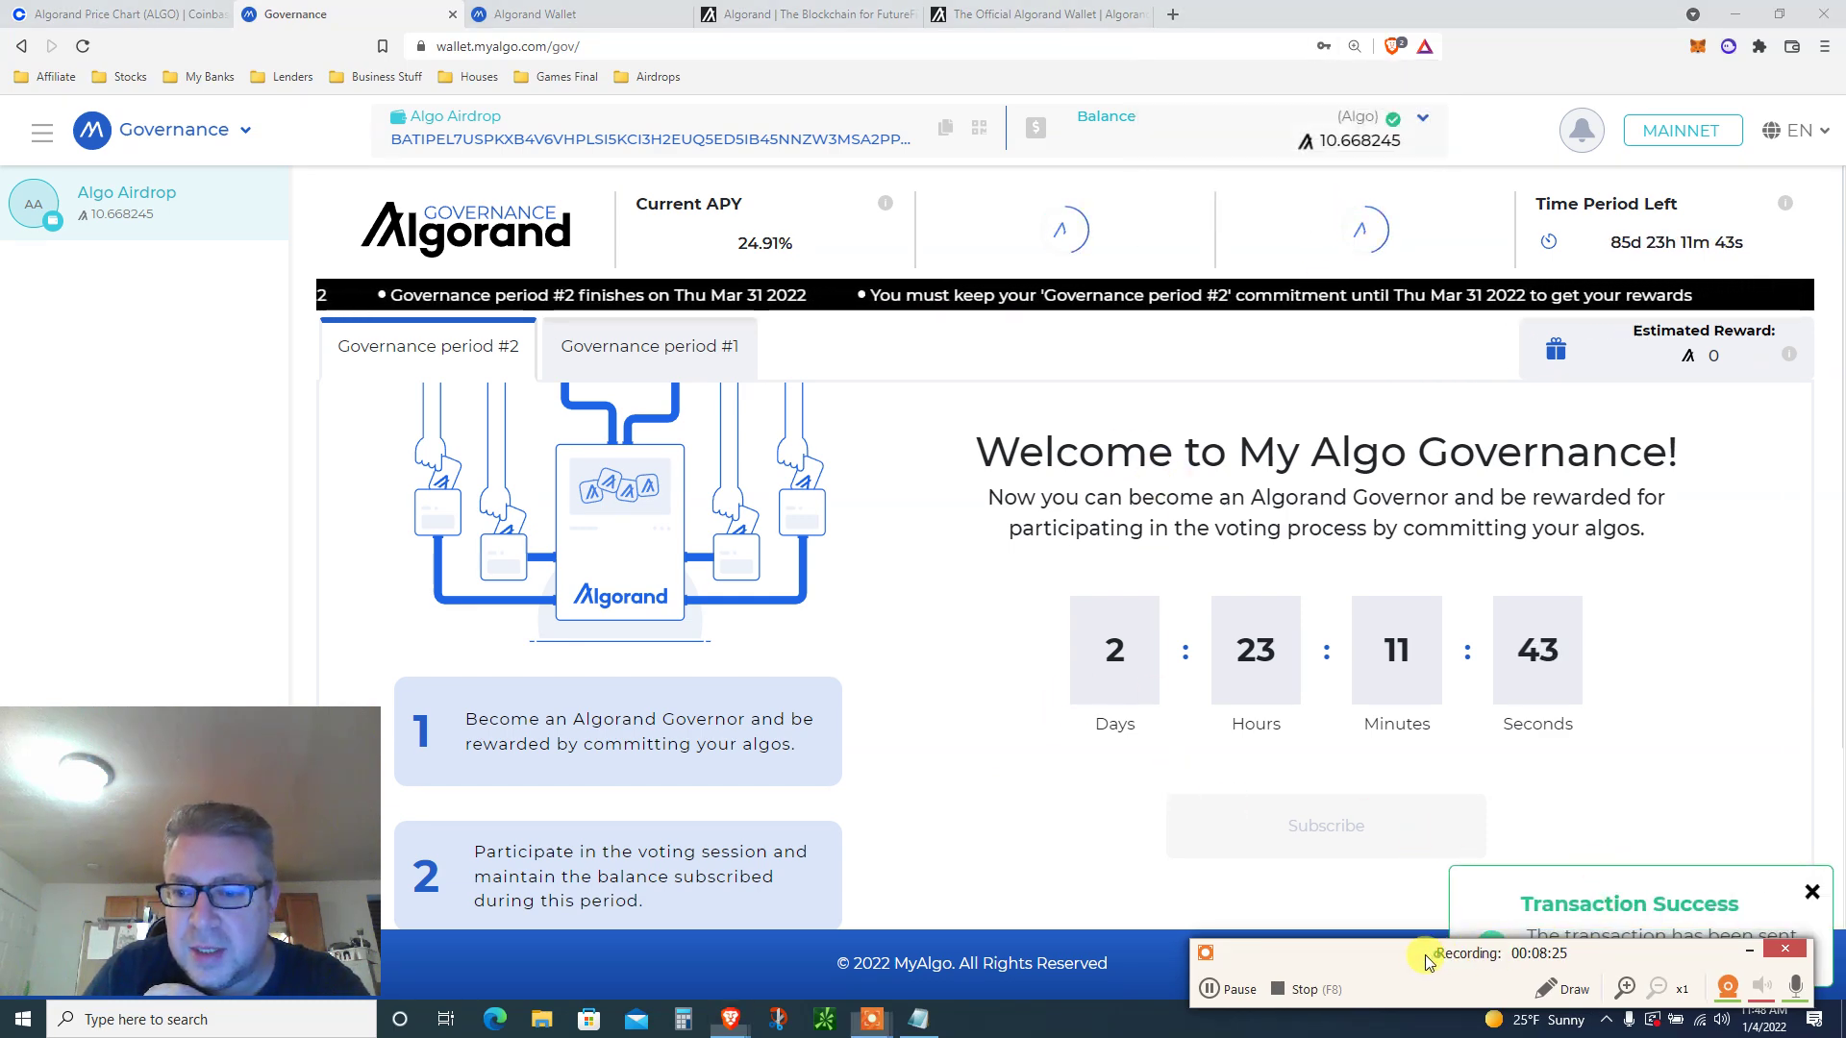
mouse_move(1429, 952)
mouse_down()
mouse_move(1063, 924)
mouse_move(1355, 947)
mouse_up()
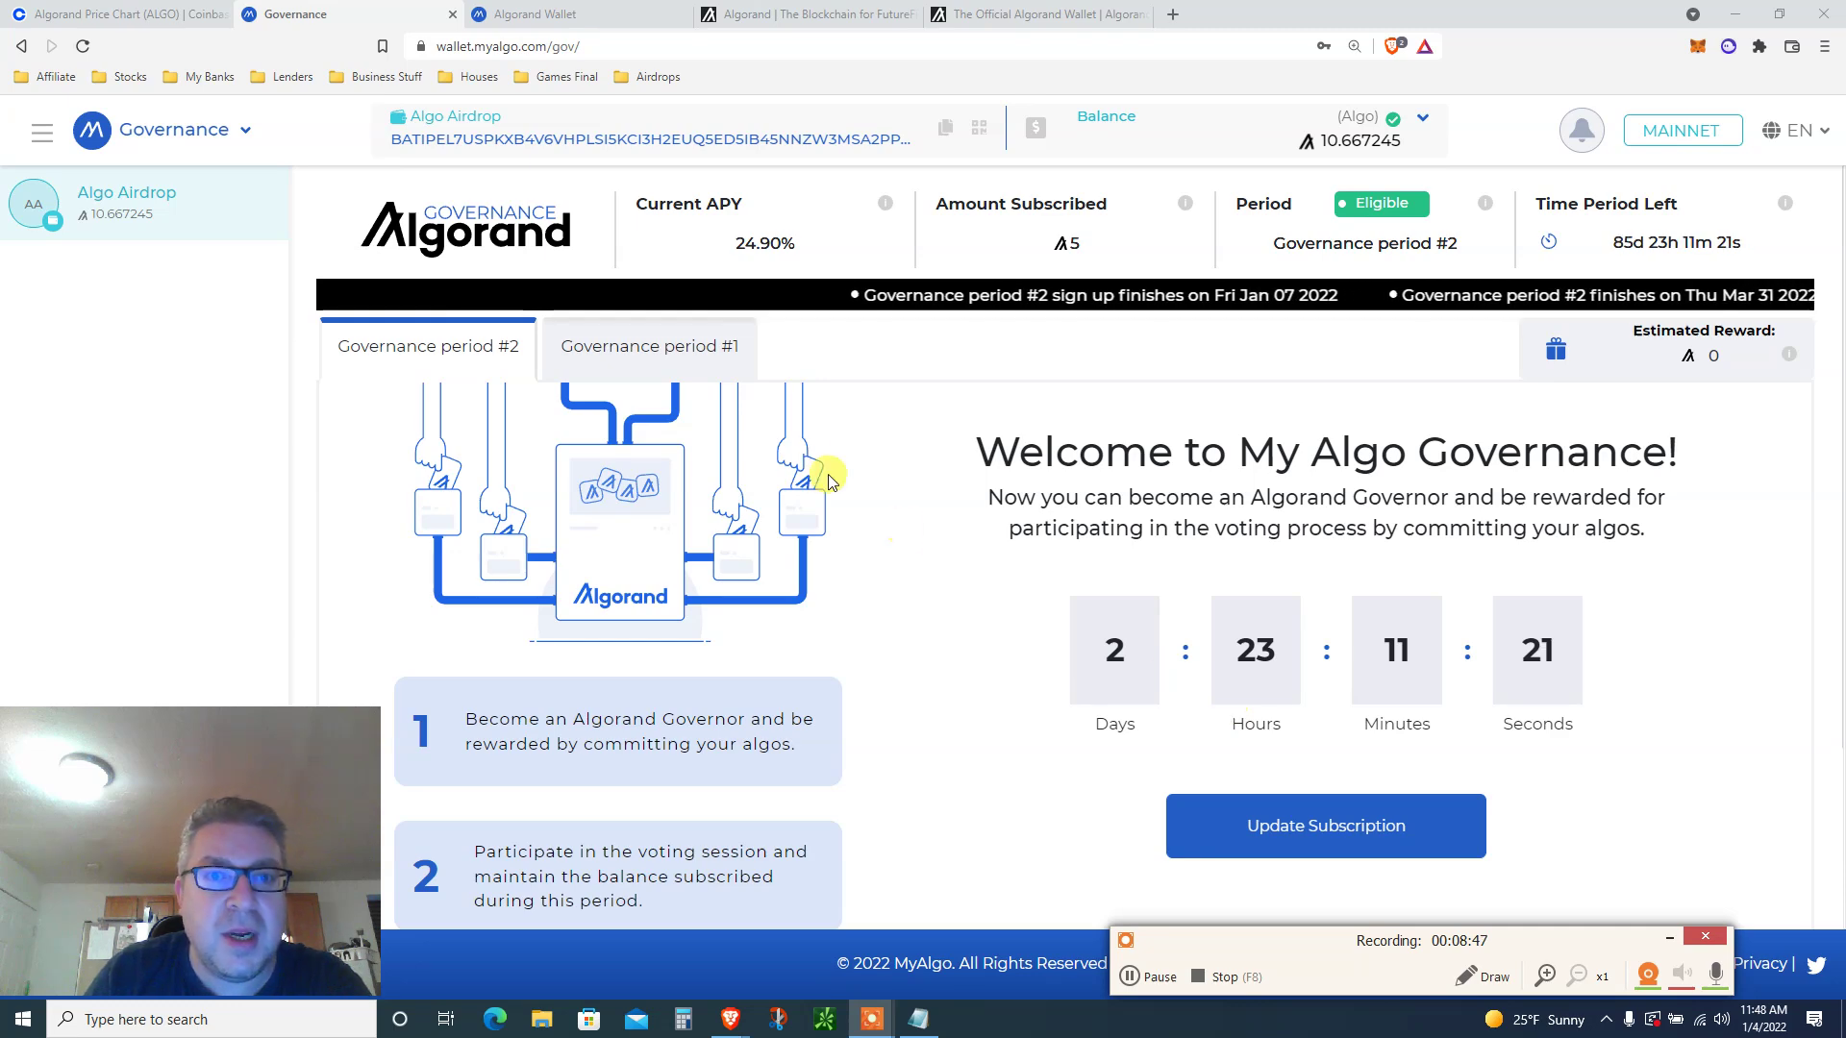
double_click(748, 245)
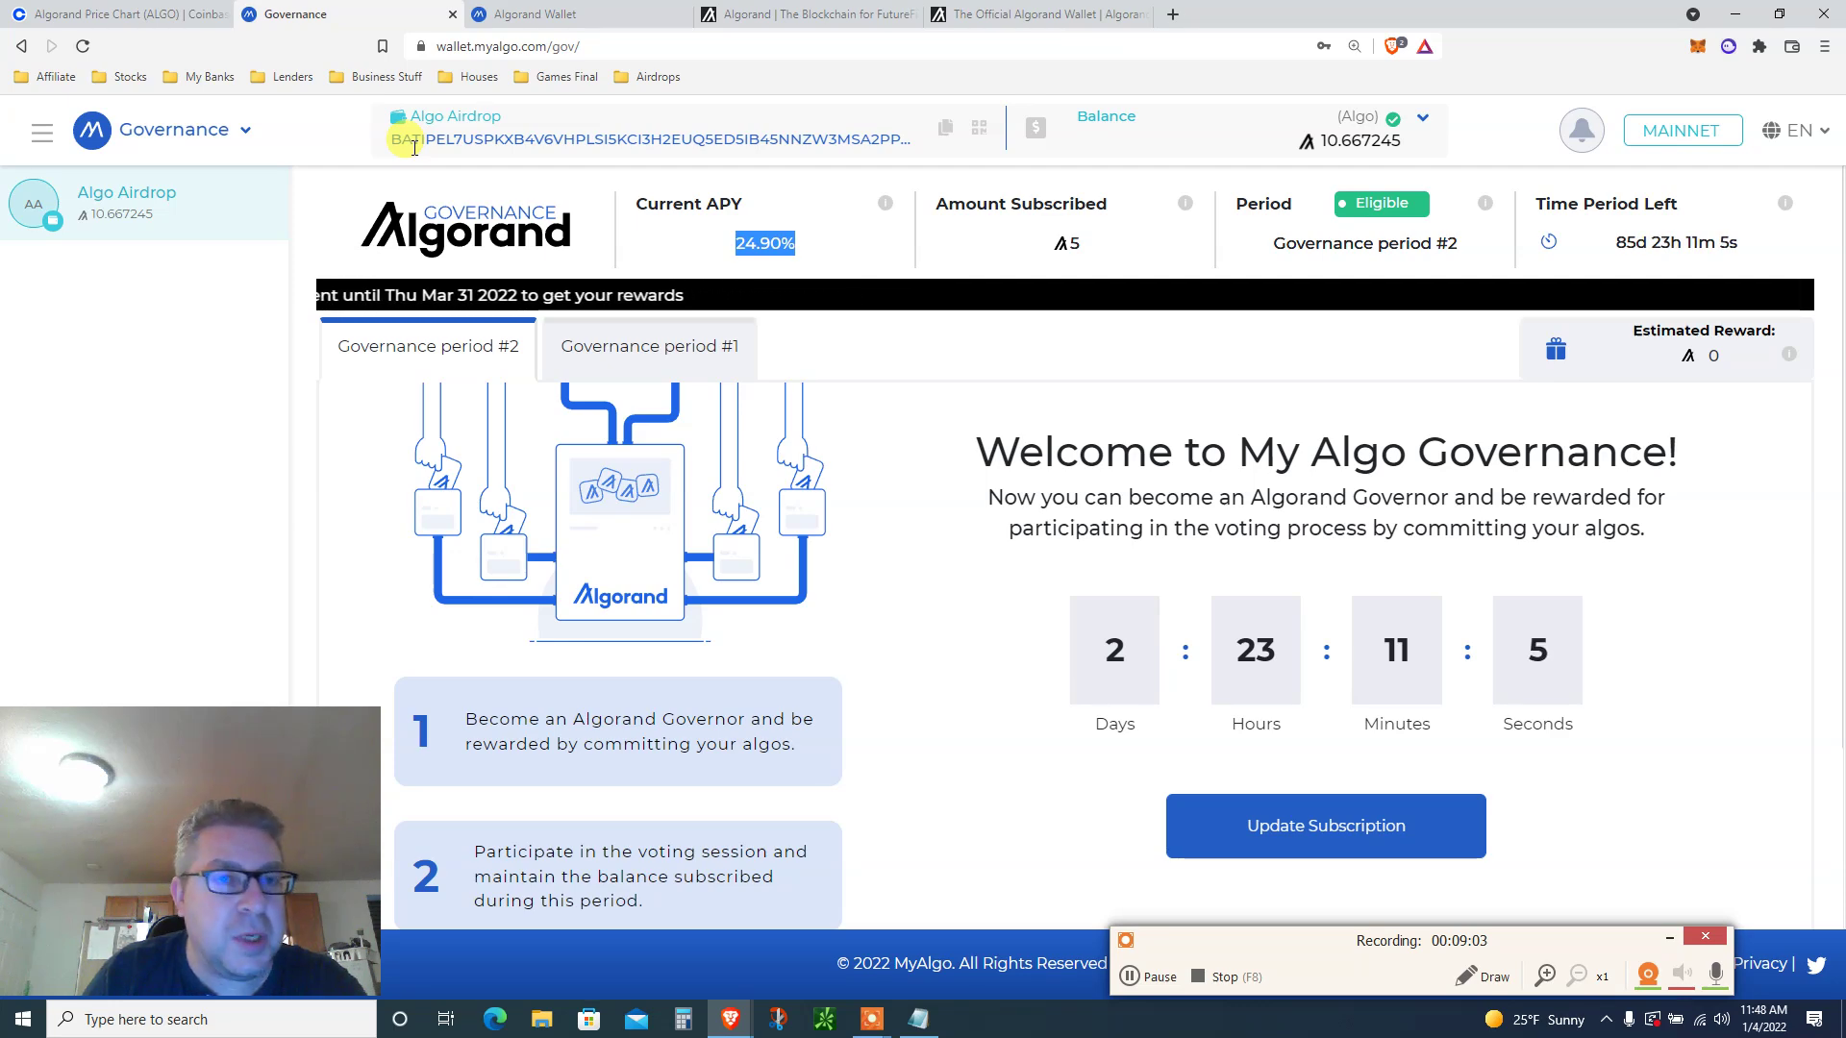
Switch from Governance to the Wallet section and unlock it with the saved password
click(161, 143)
click(153, 205)
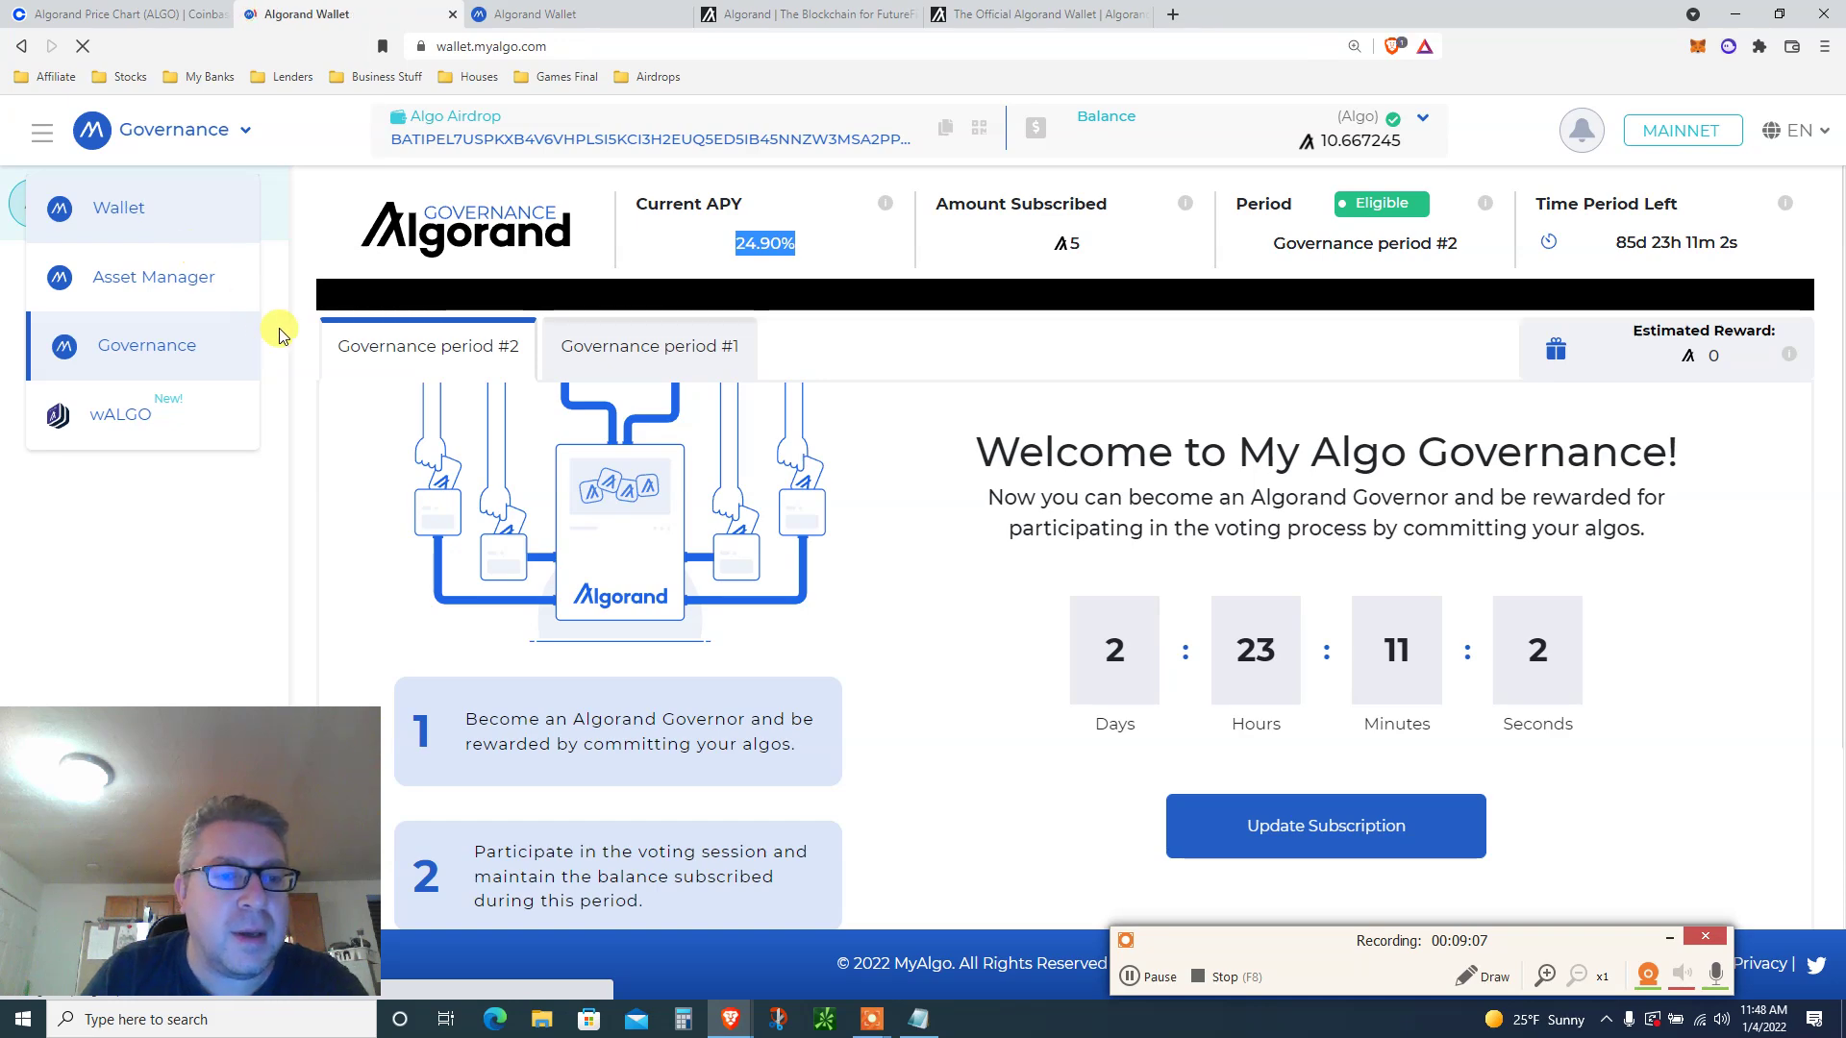
click(783, 564)
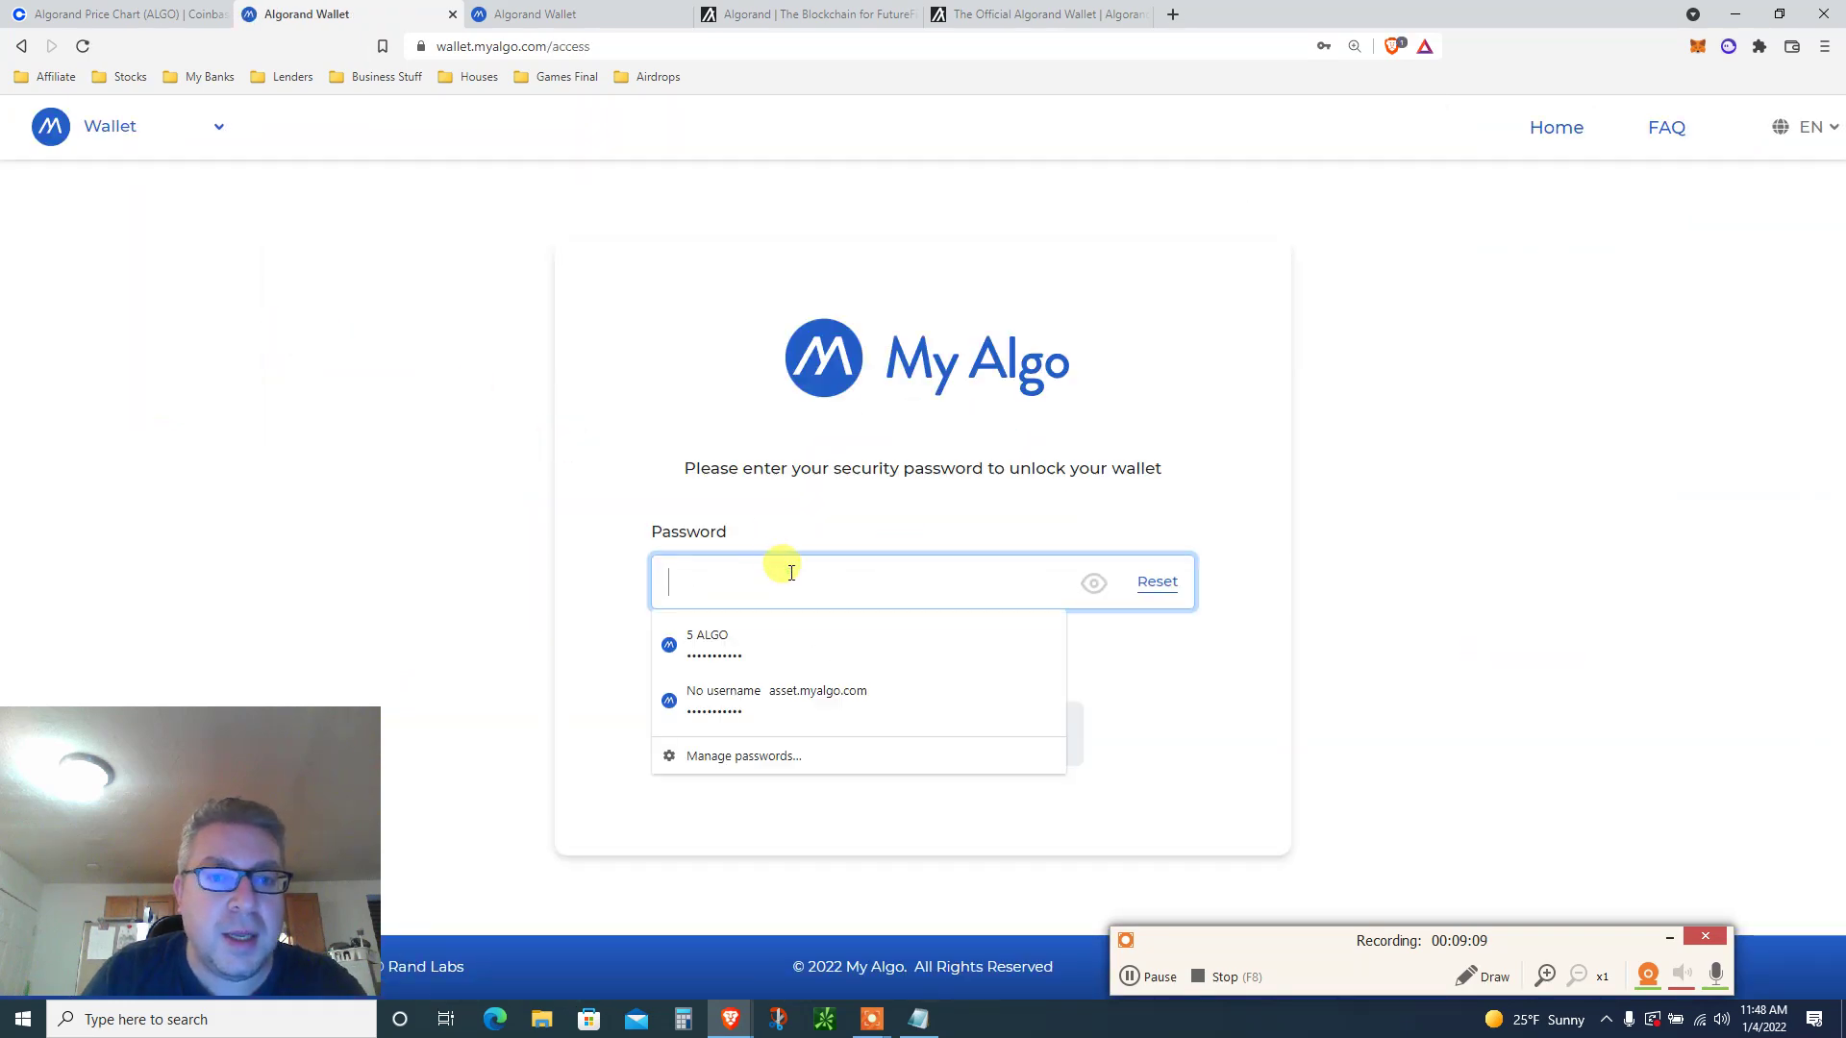
click(776, 639)
click(833, 718)
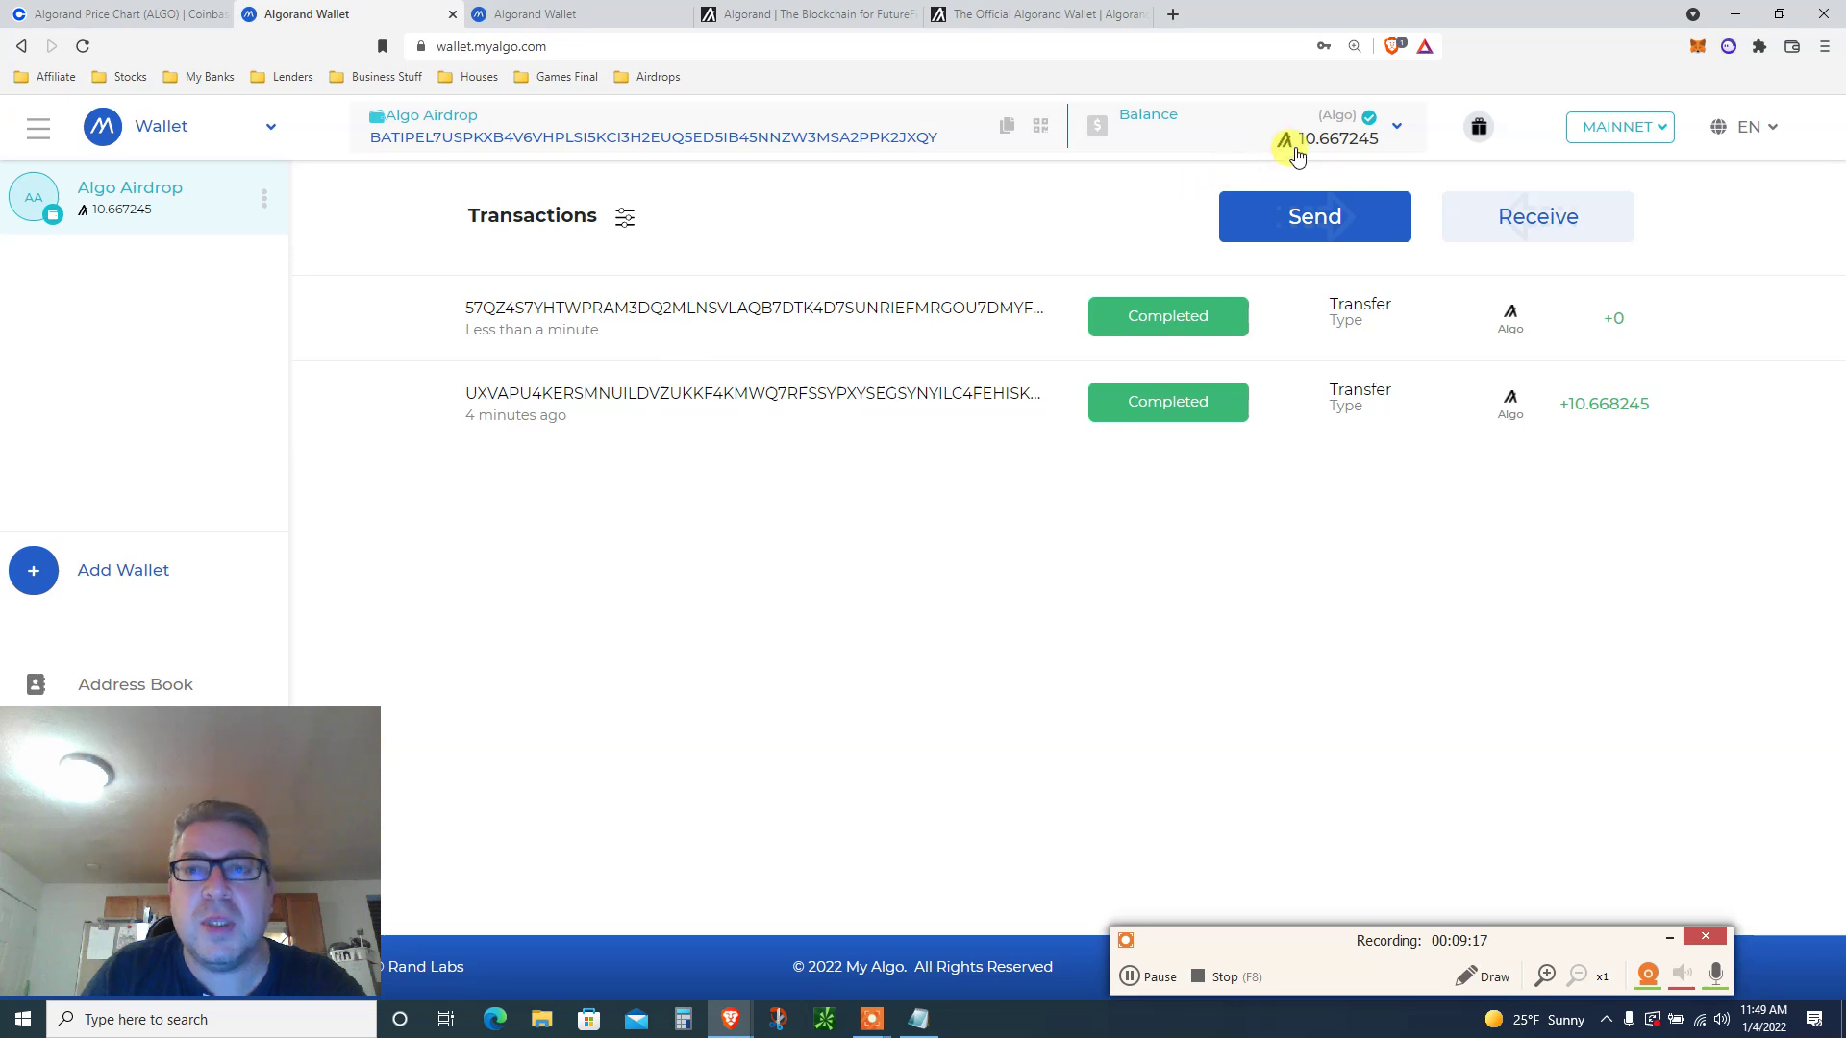
Toggle the balance between USD and Algo, then view the newest transaction's address in AlgoExplorer
click(1326, 144)
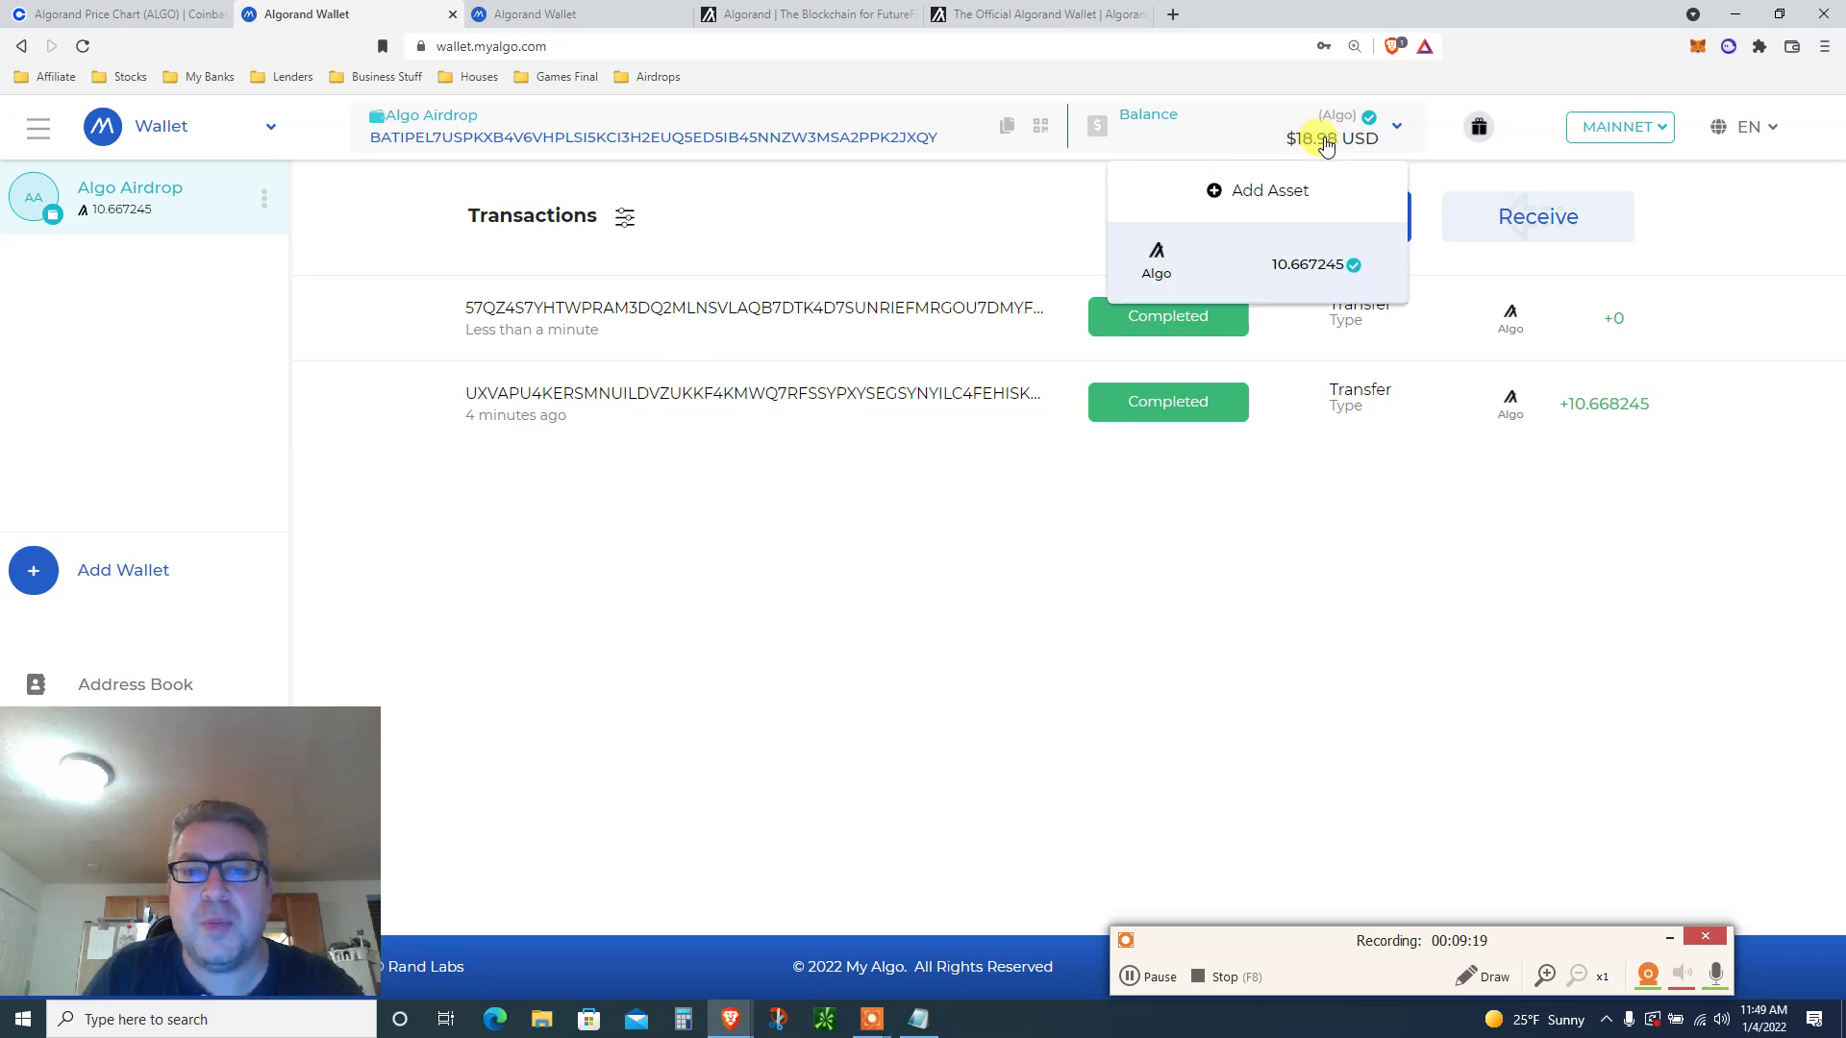
click(1326, 144)
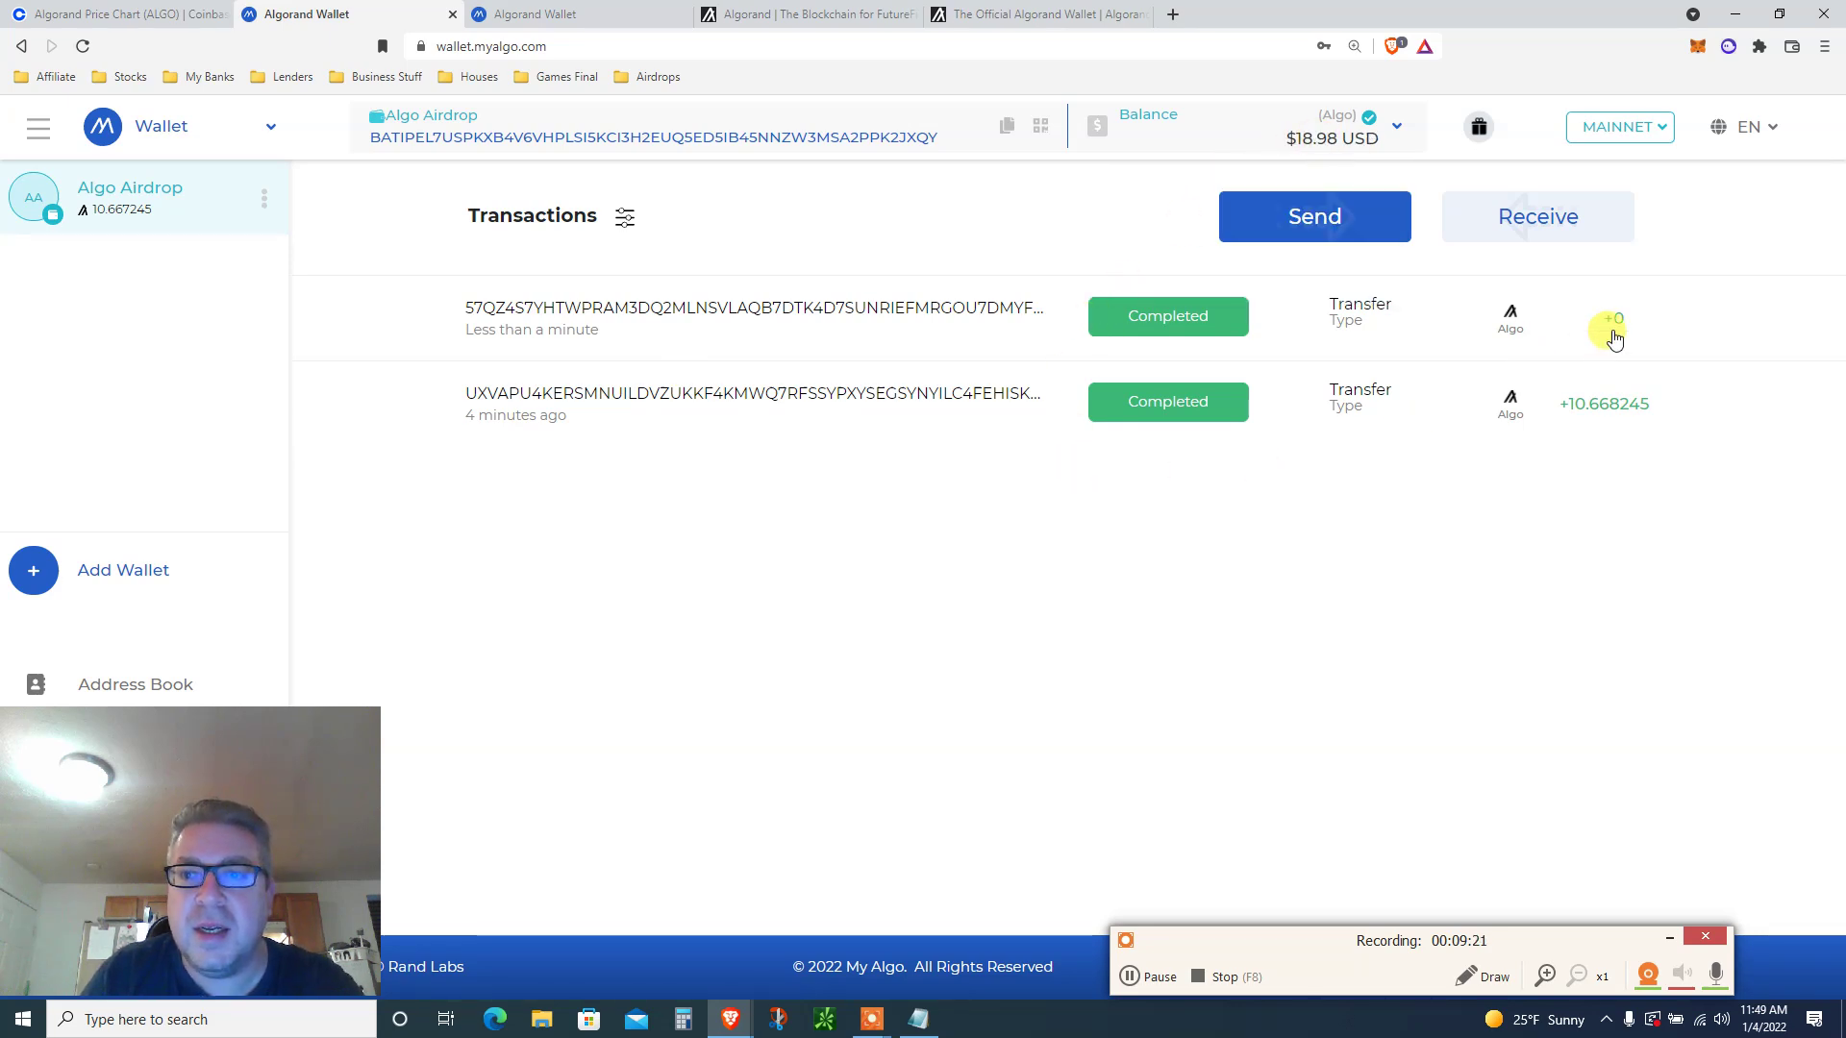
click(897, 318)
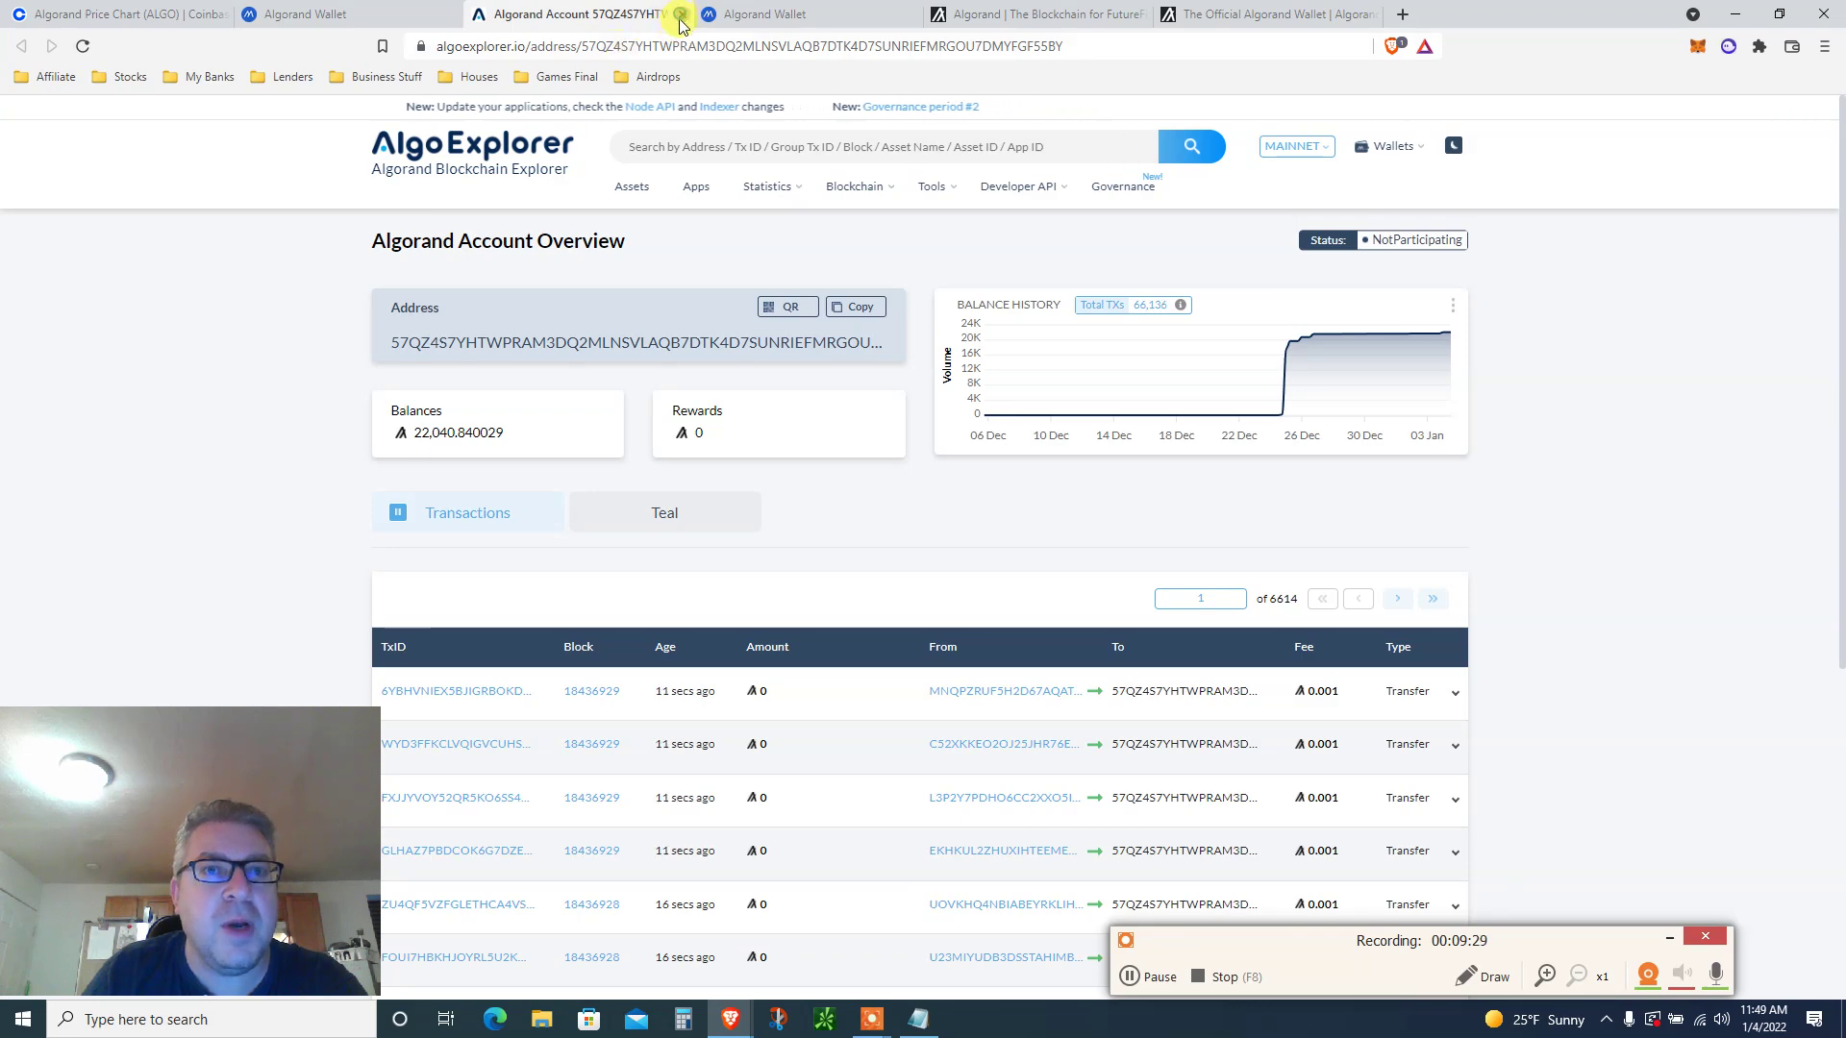
Close the AlgoExplorer tab, returning to the wallet dashboard with $18.98 USD and both transfers completed
click(679, 14)
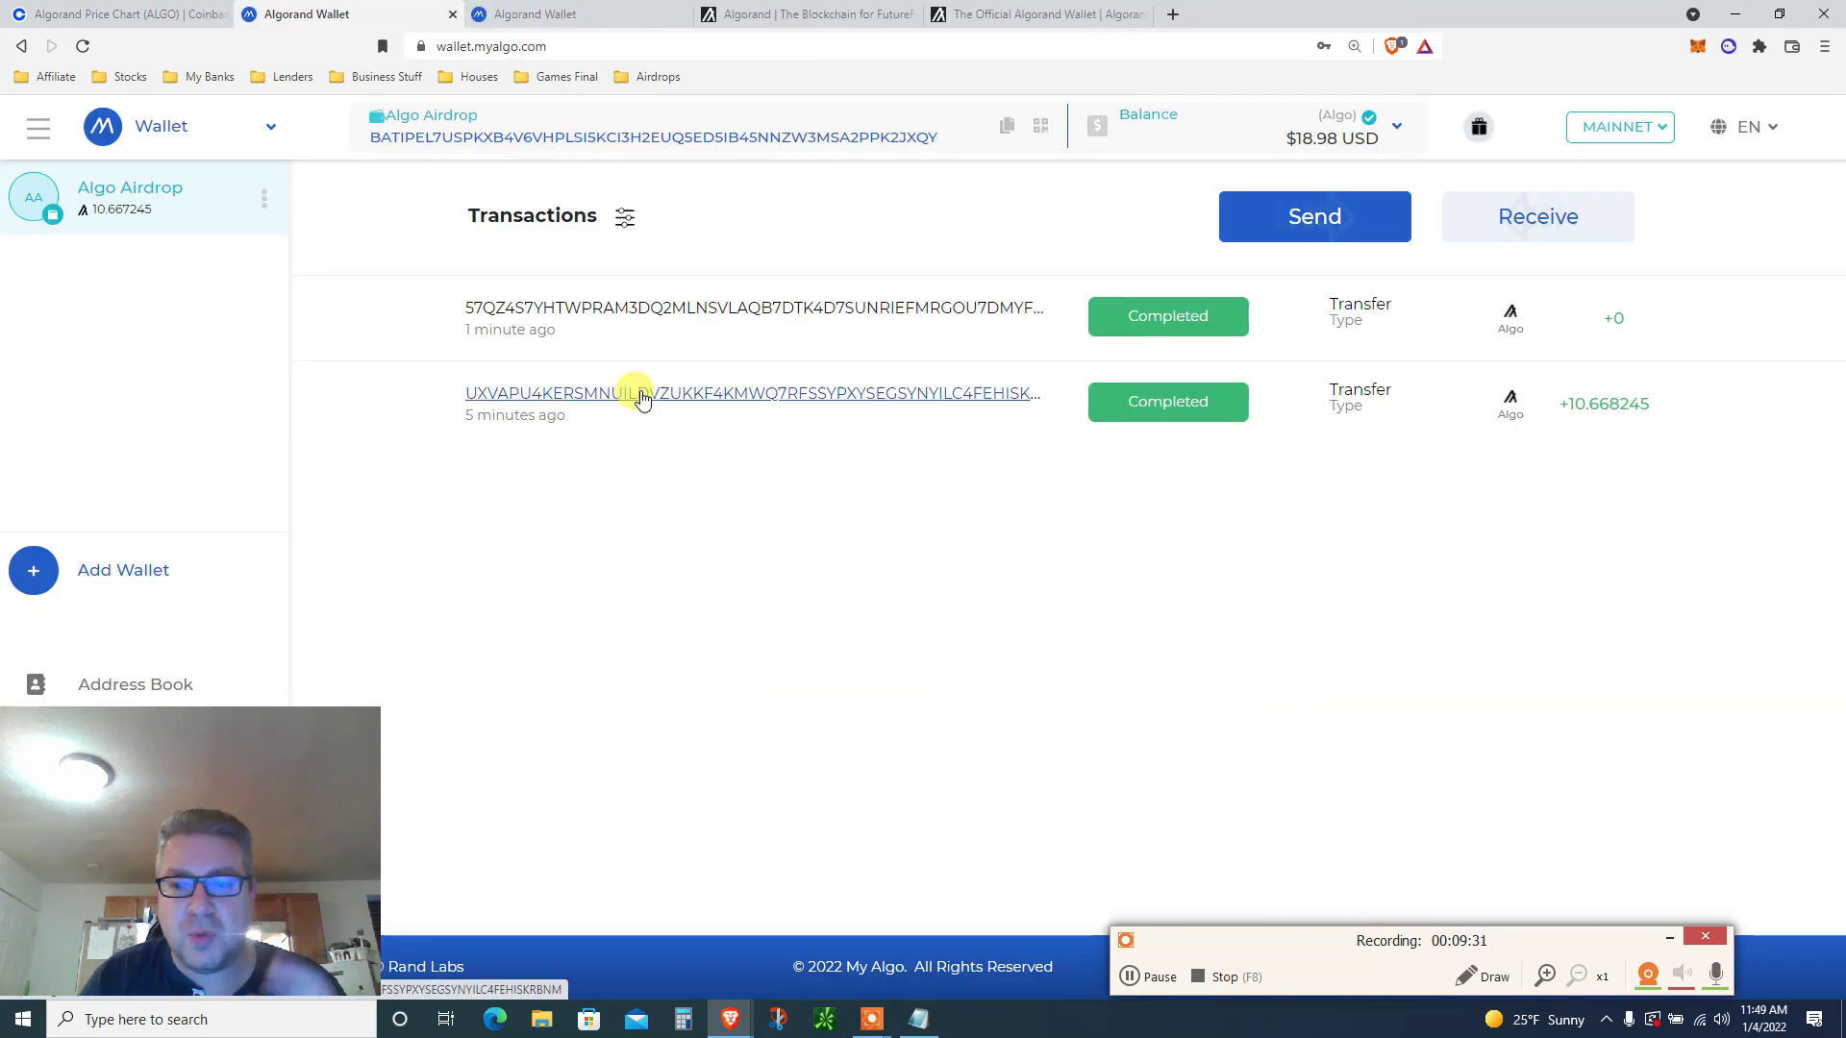